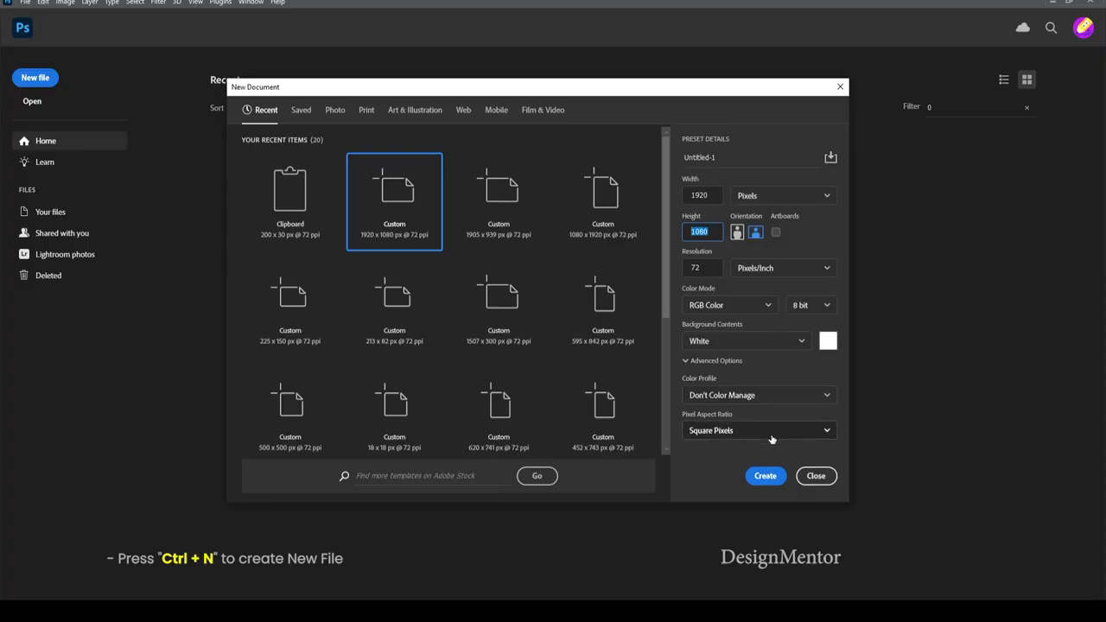
- Create a 1920 × 1080 px, 72 ppi RGB document with a white background
left_click(764, 476)
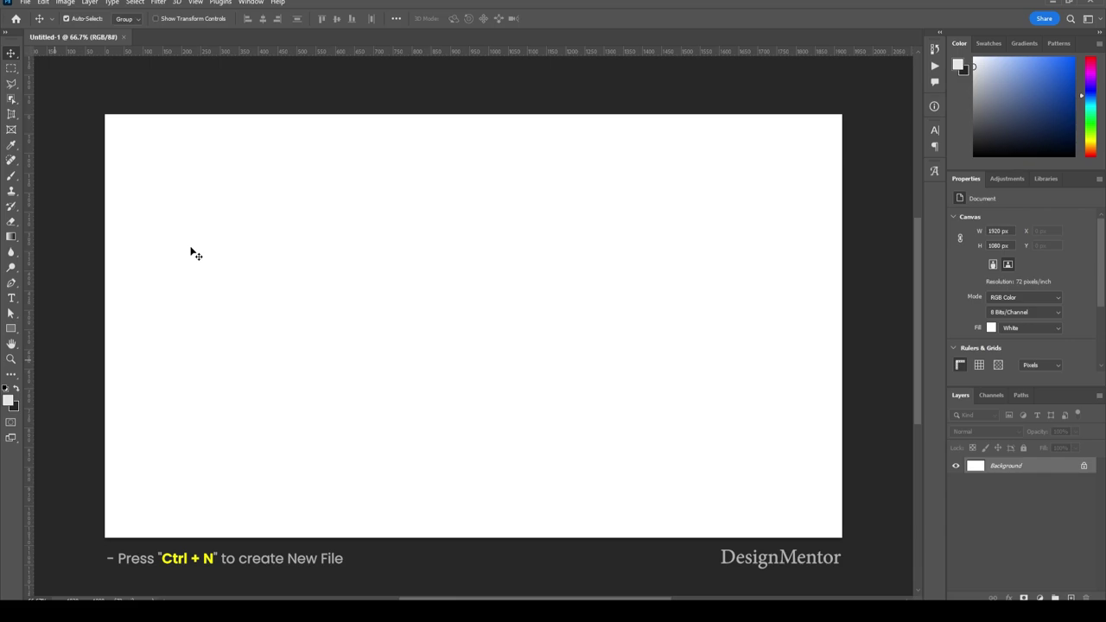
- Fill a new Layer 1 with a light bluish grey (#e0e1e3)
left_click(8, 400)
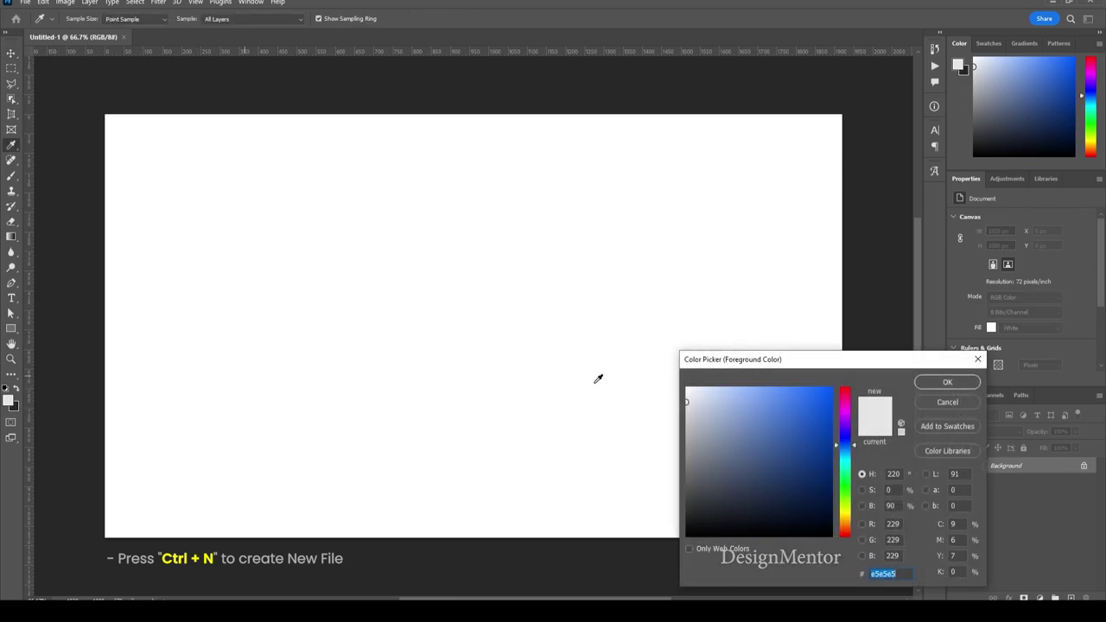
left_click(688, 399)
left_click(937, 381)
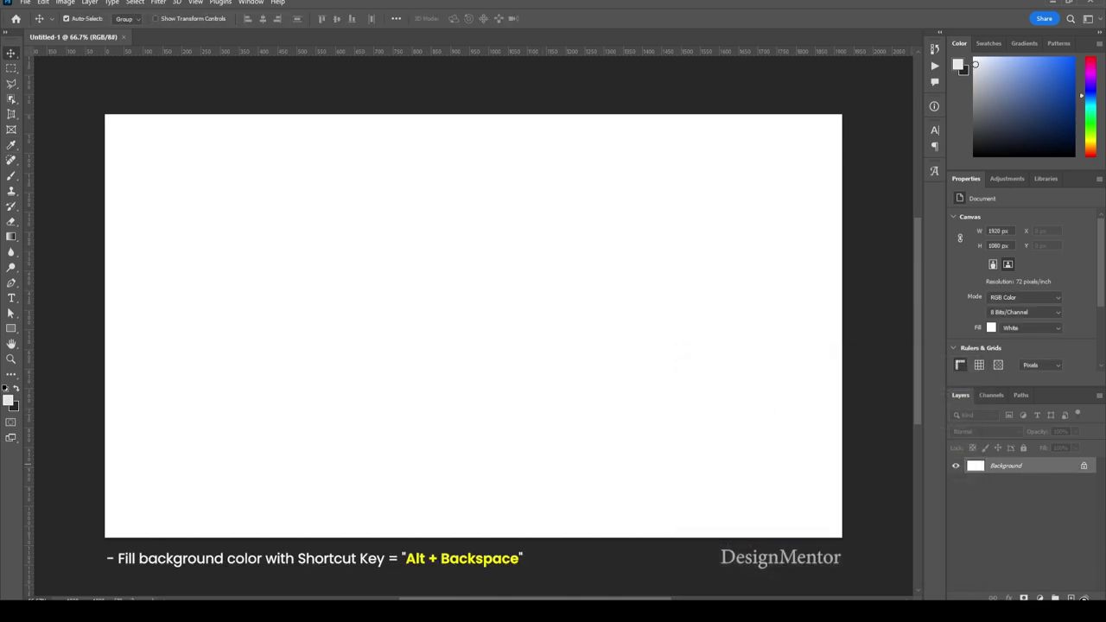
left_click(1055, 597)
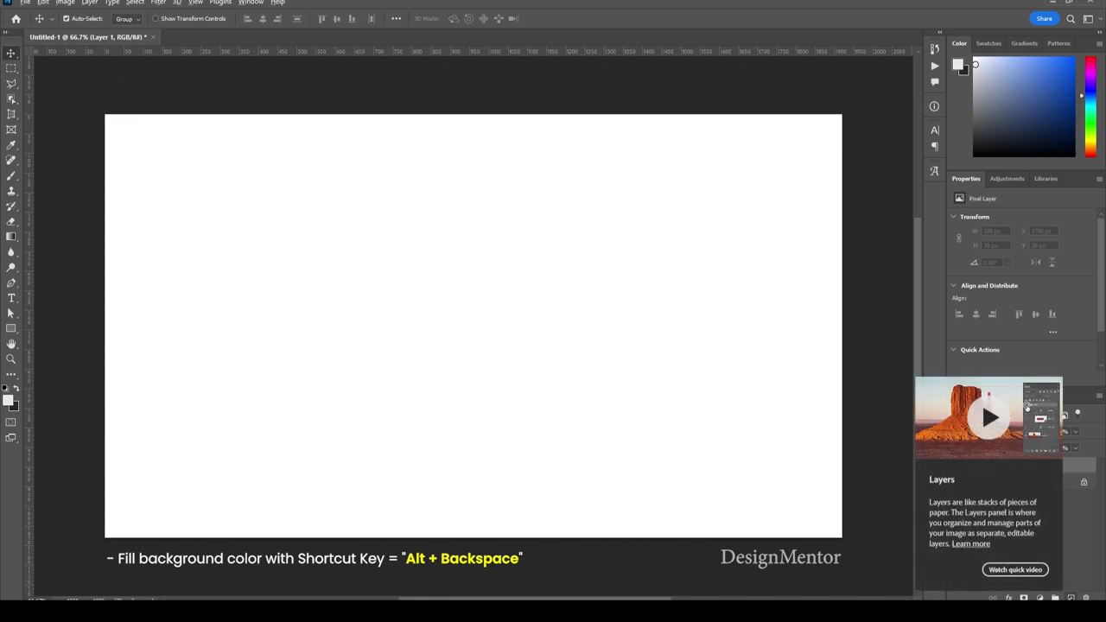
key("alt+BackSpace")
left_click(324, 84)
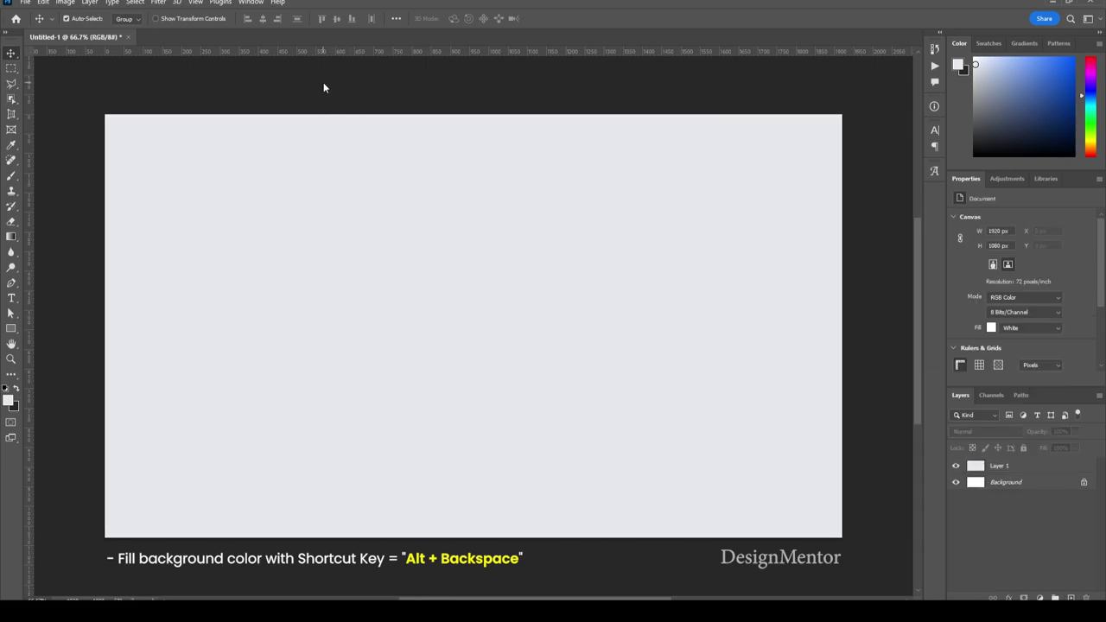
- Paste the palette swatch row at the canvas top-right and sample its light grey
key("ctrl+v")
left_click_drag(511, 328, 832, 136)
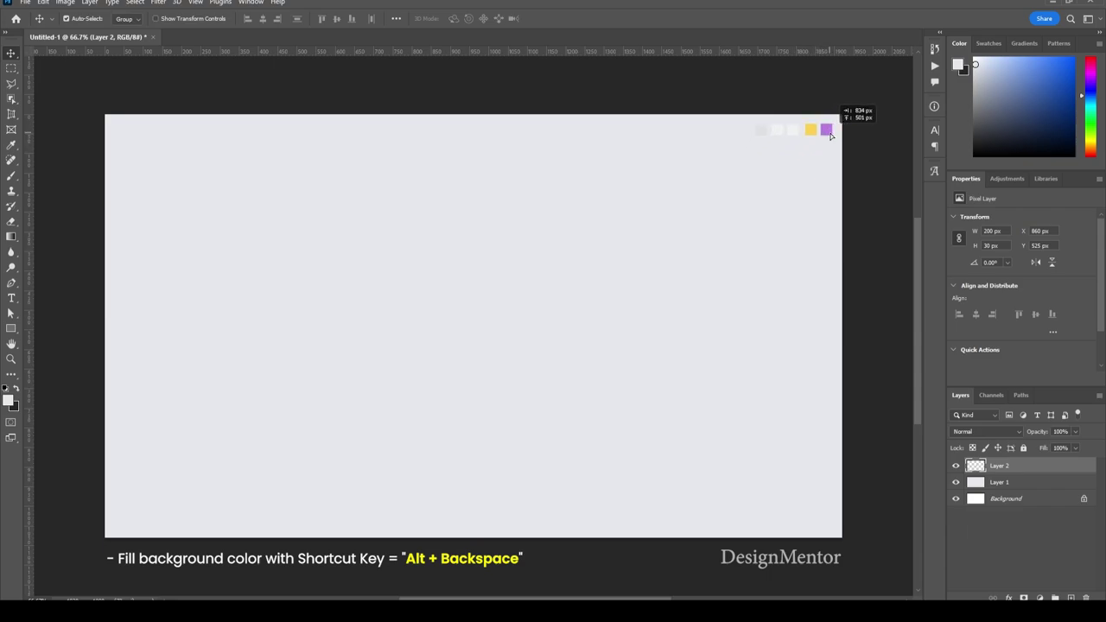
left_click(774, 81)
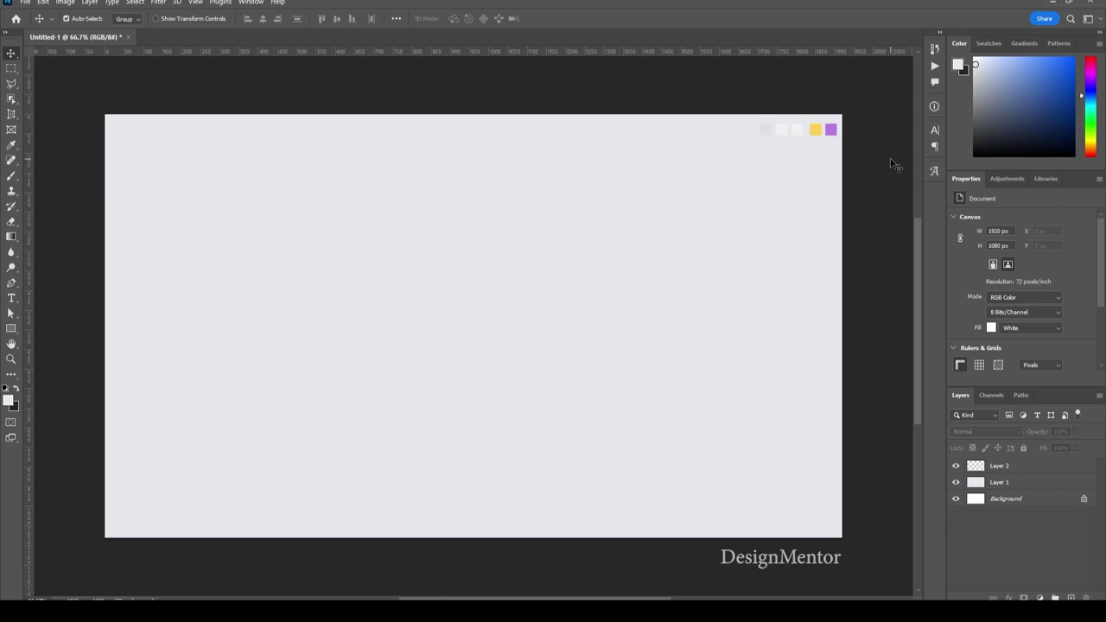
key("i")
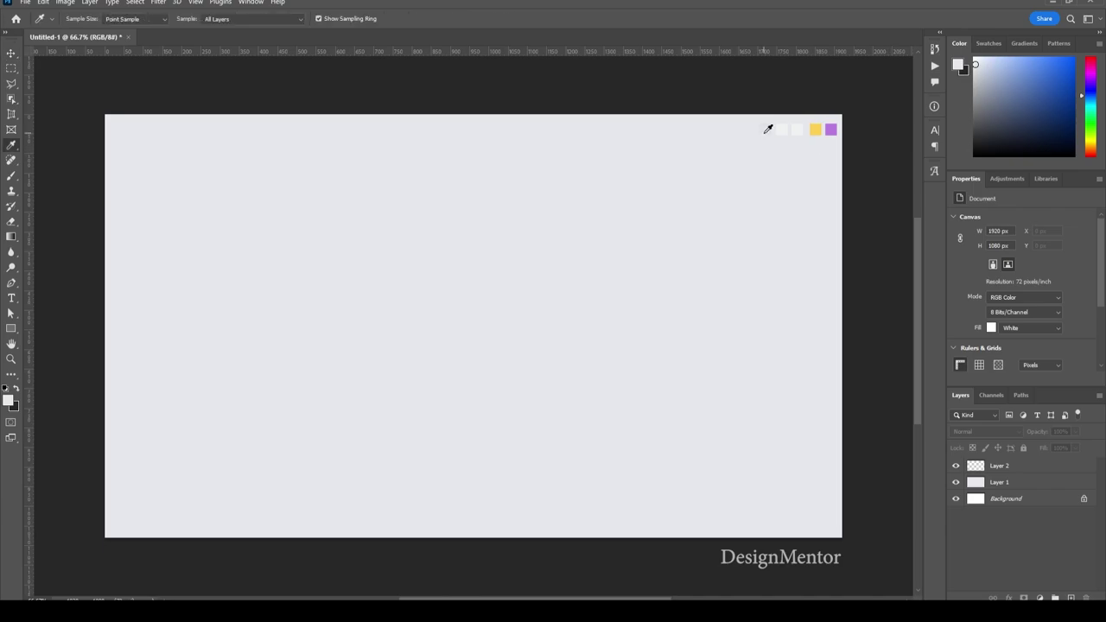
left_click(768, 129)
left_click(9, 401)
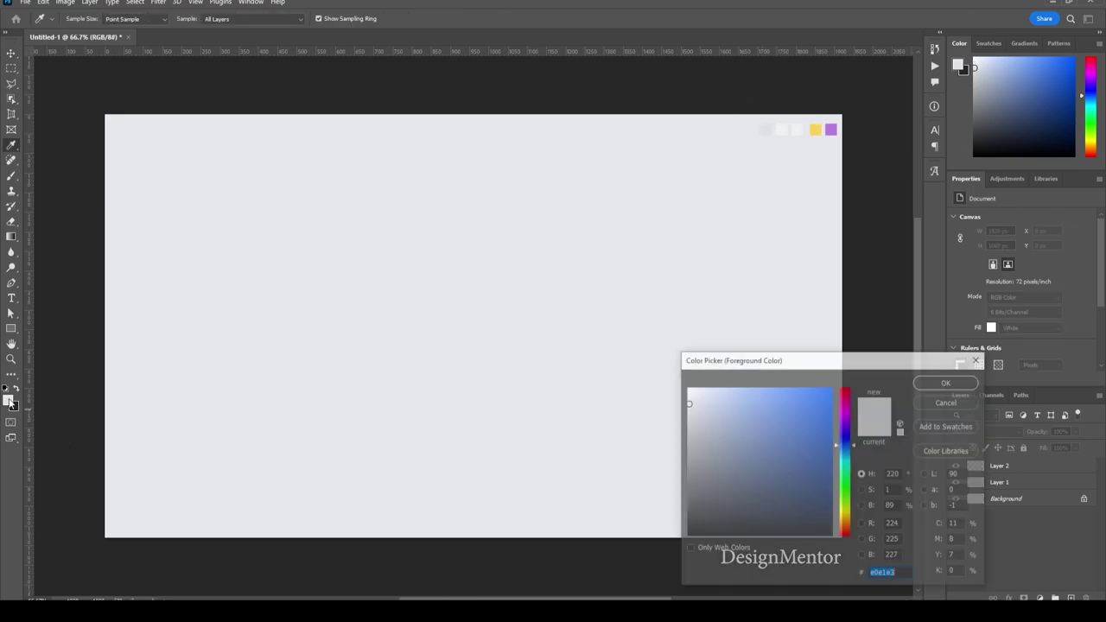
left_click(942, 398)
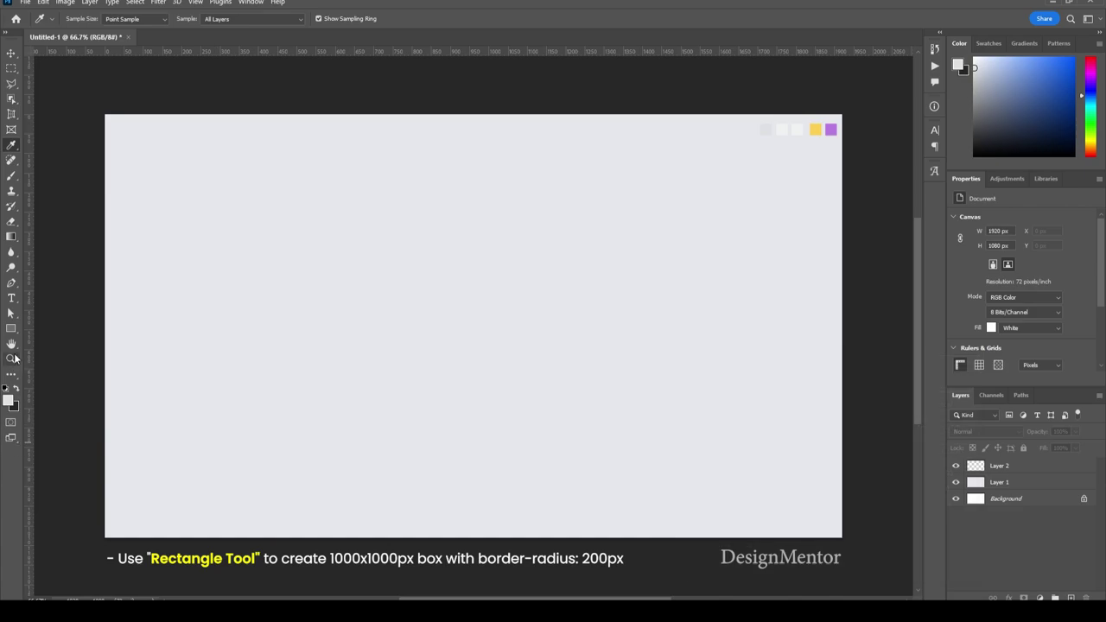
- Draw a 1000 × 1000 px rounded rectangle with 200 px corner radii
left_click(12, 330)
right_click(12, 330)
left_click(61, 329)
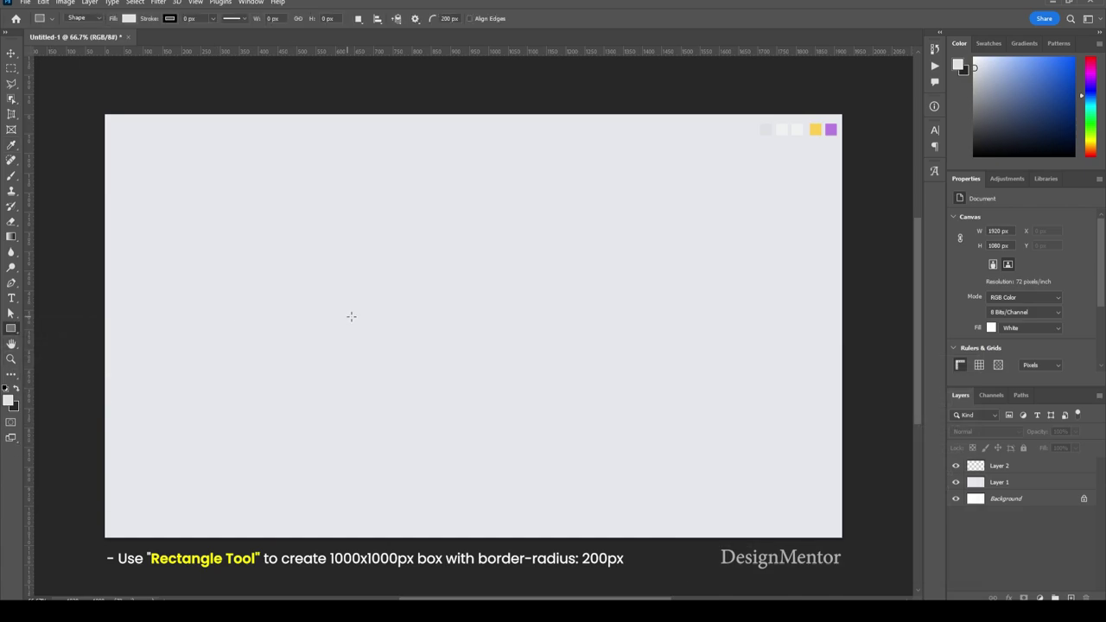
left_click(396, 300)
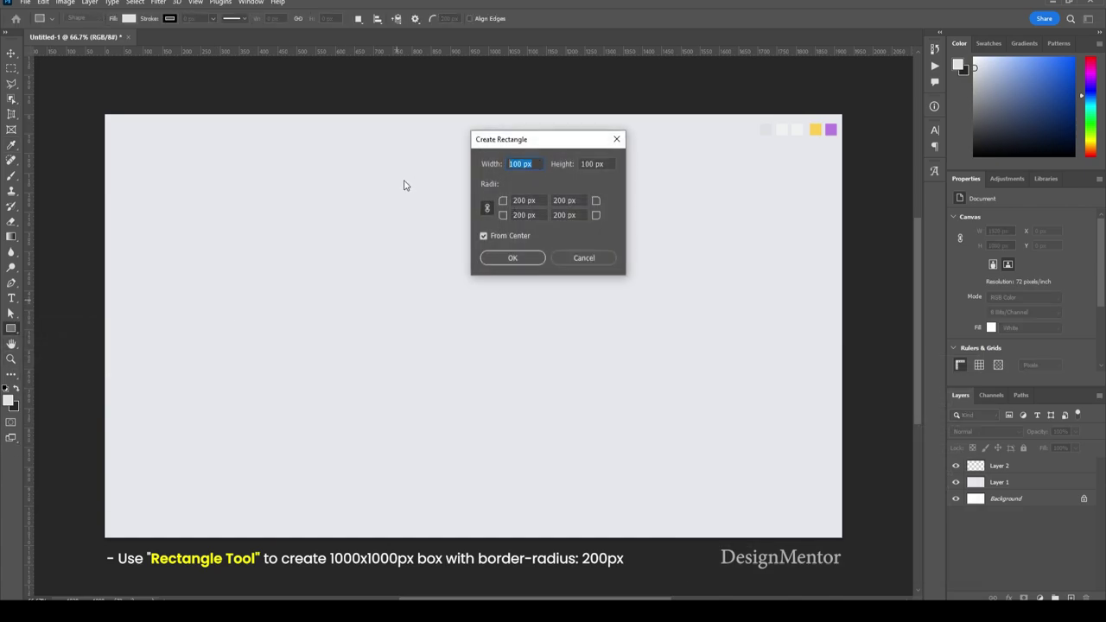
type("1000")
key("Tab")
type("1000")
left_click(513, 258)
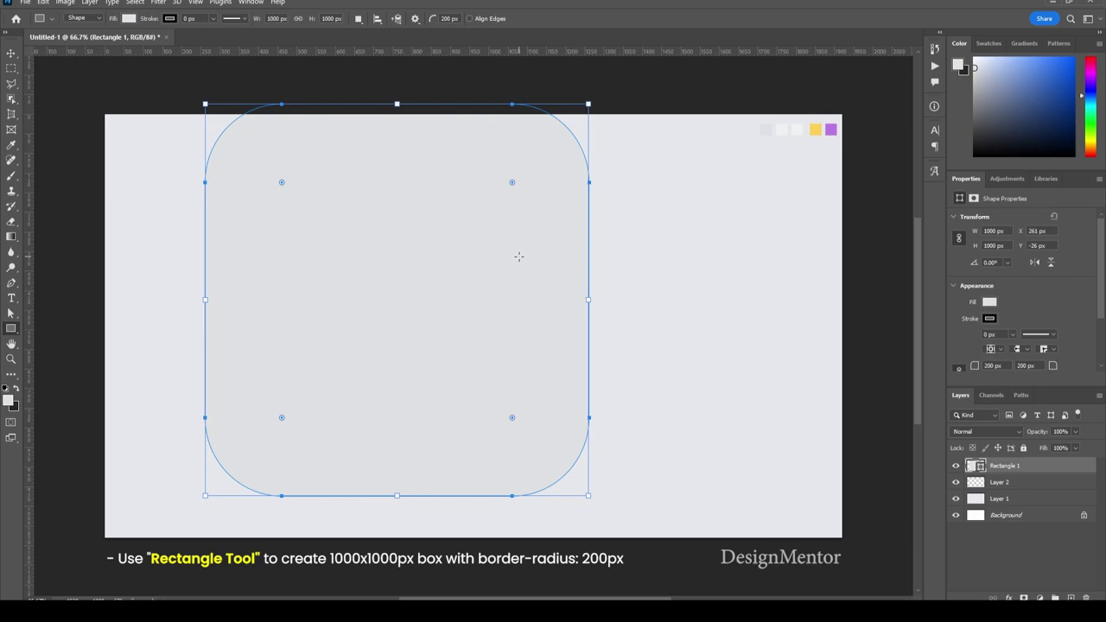
- Move the rounded square to the centre of the canvas
key("v")
mouse_move(464, 287)
left_mouse_down()
mouse_move(565, 302)
mouse_move(538, 314)
left_mouse_up()
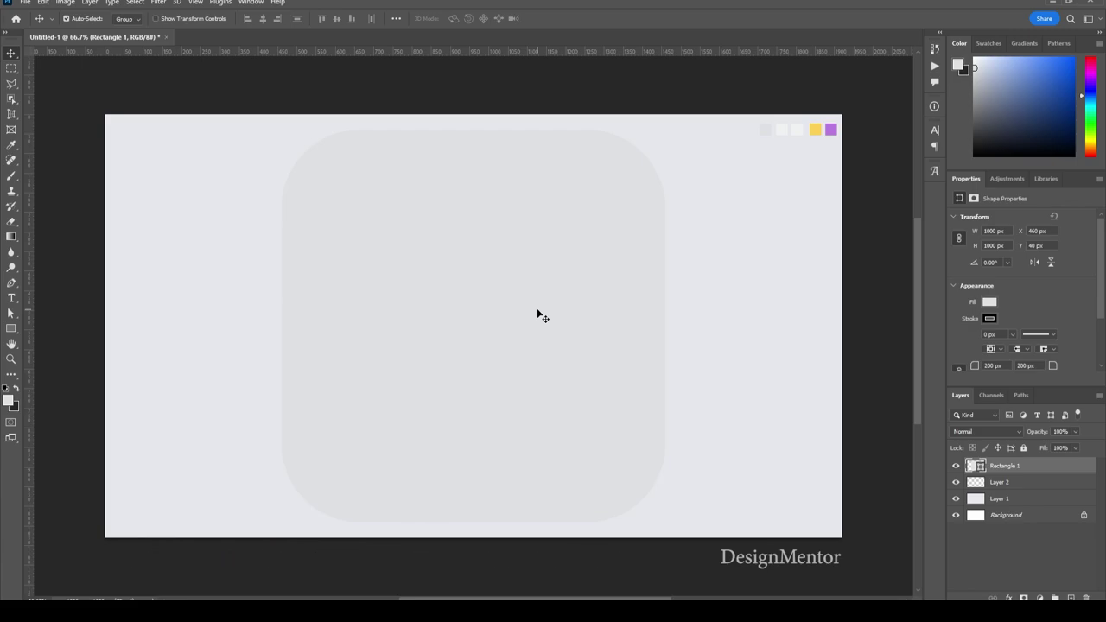
right_click(538, 313)
left_click(535, 295)
mouse_move(580, 336)
left_mouse_down()
mouse_move(562, 339)
mouse_move(582, 340)
left_mouse_up()
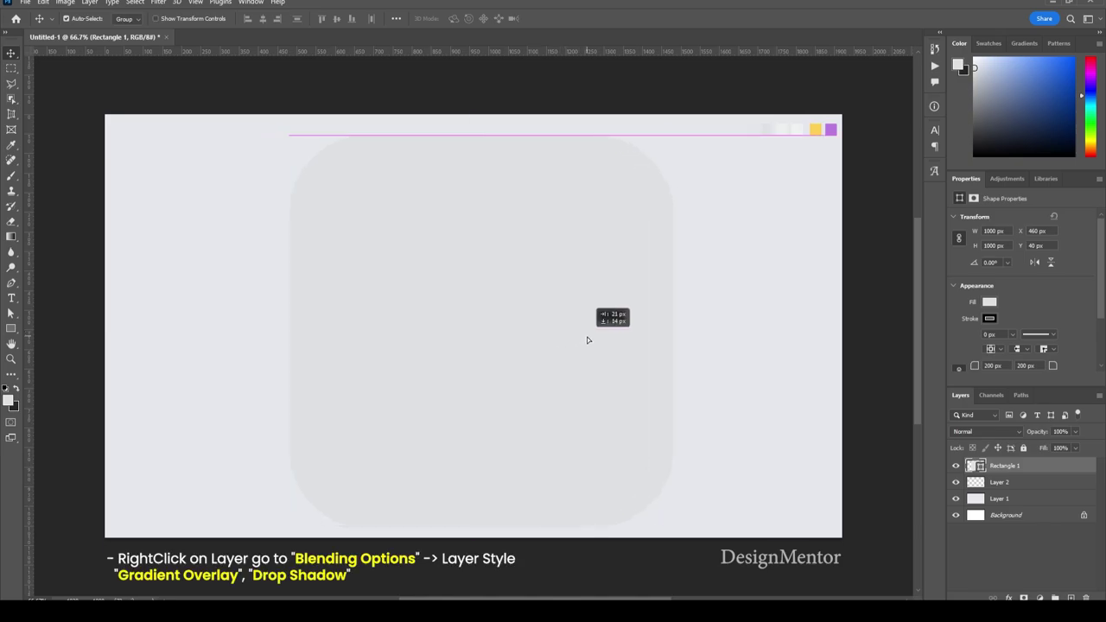
- Add a Gradient Overlay to Rectangle 1 at a -32° angle
right_click(1004, 468)
left_click(1037, 4)
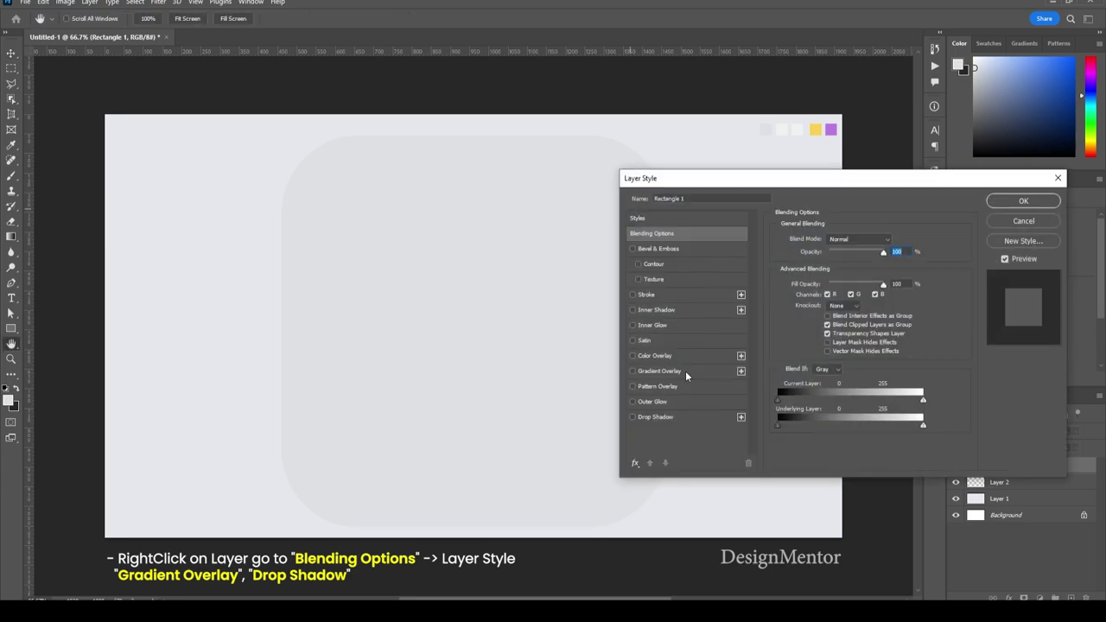
left_click(686, 371)
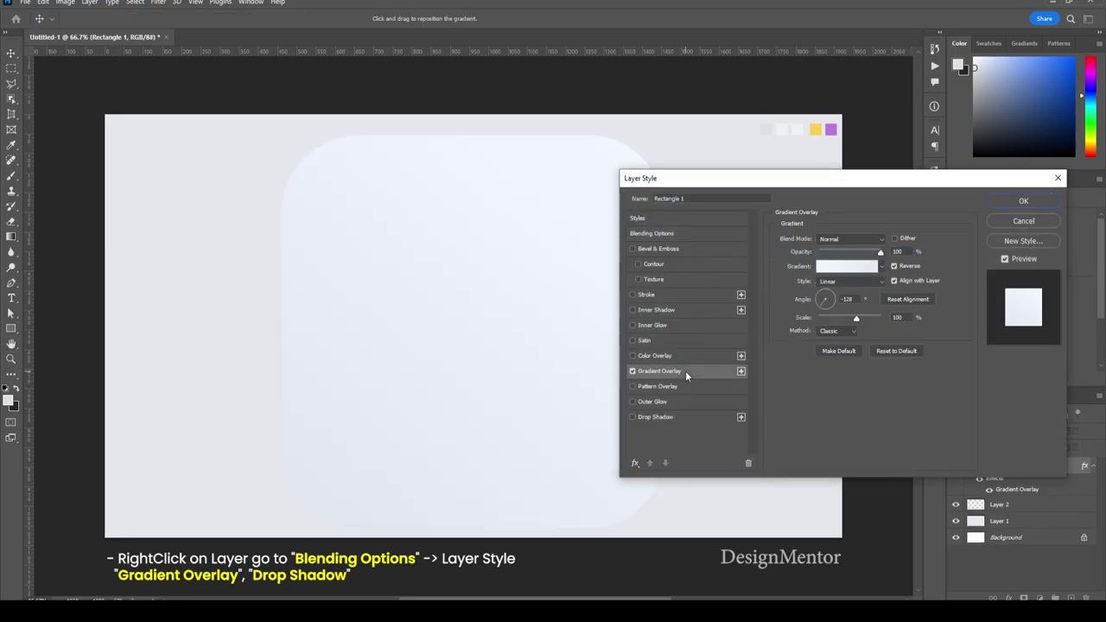
left_click(831, 302)
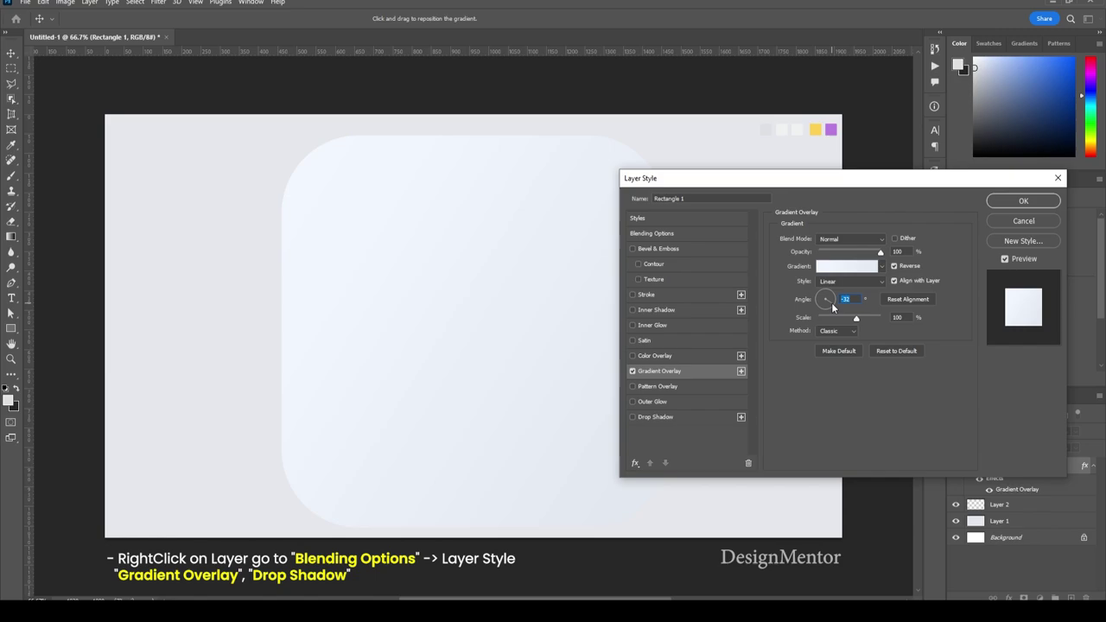
left_click_drag(772, 177, 862, 199)
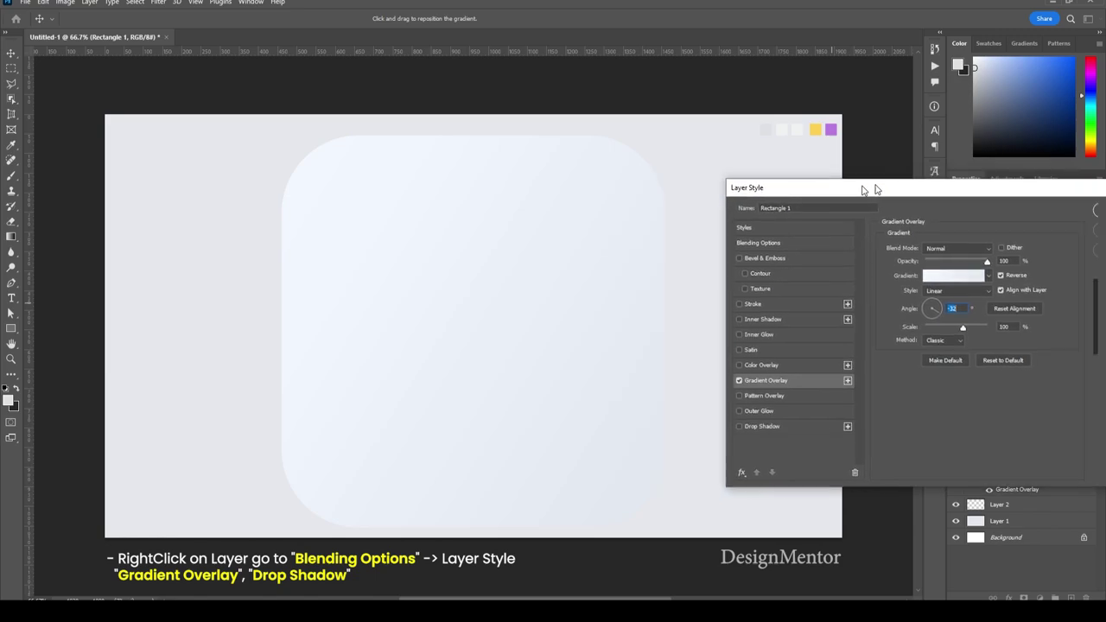
- Set the gradient stops to a pale blue-grey and a near-white
left_click(926, 278)
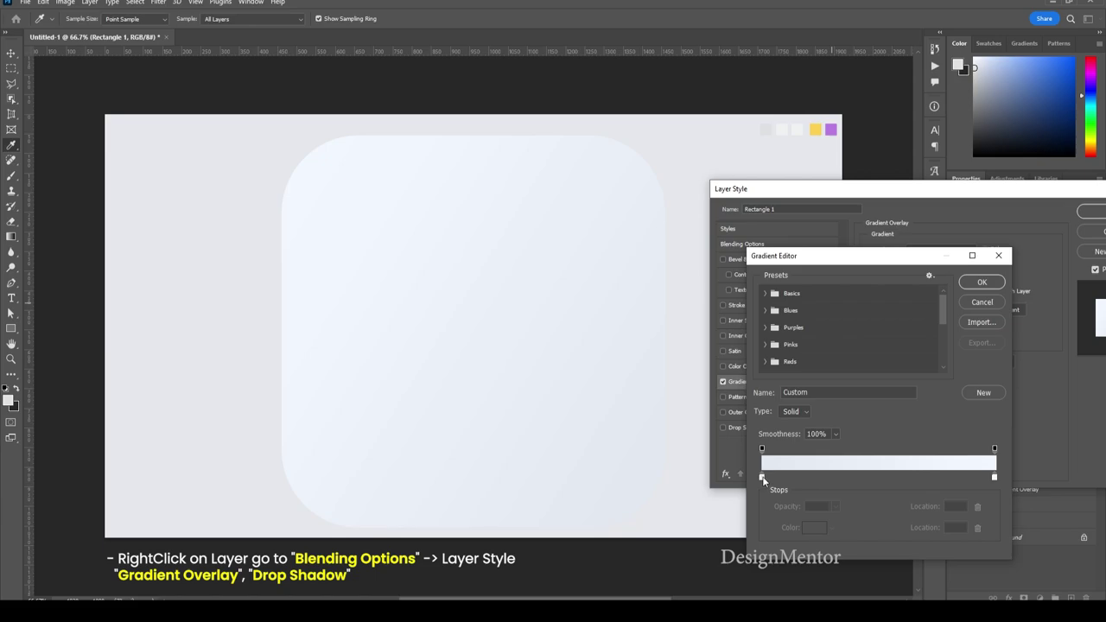
left_click(762, 477)
left_click(812, 527)
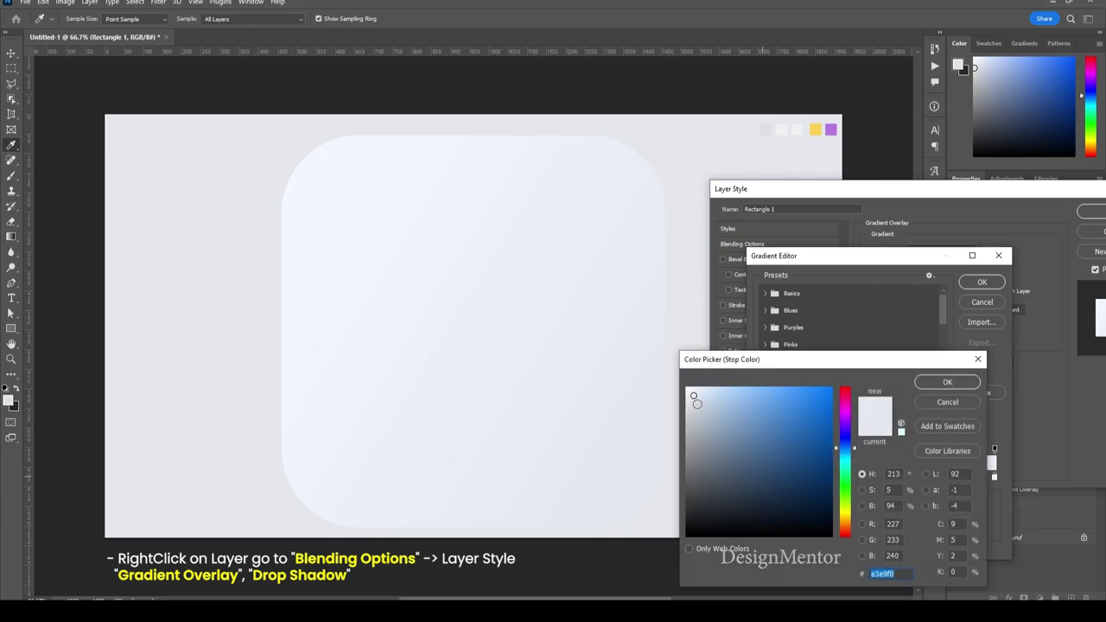
left_click_drag(697, 403, 693, 393)
left_click(930, 384)
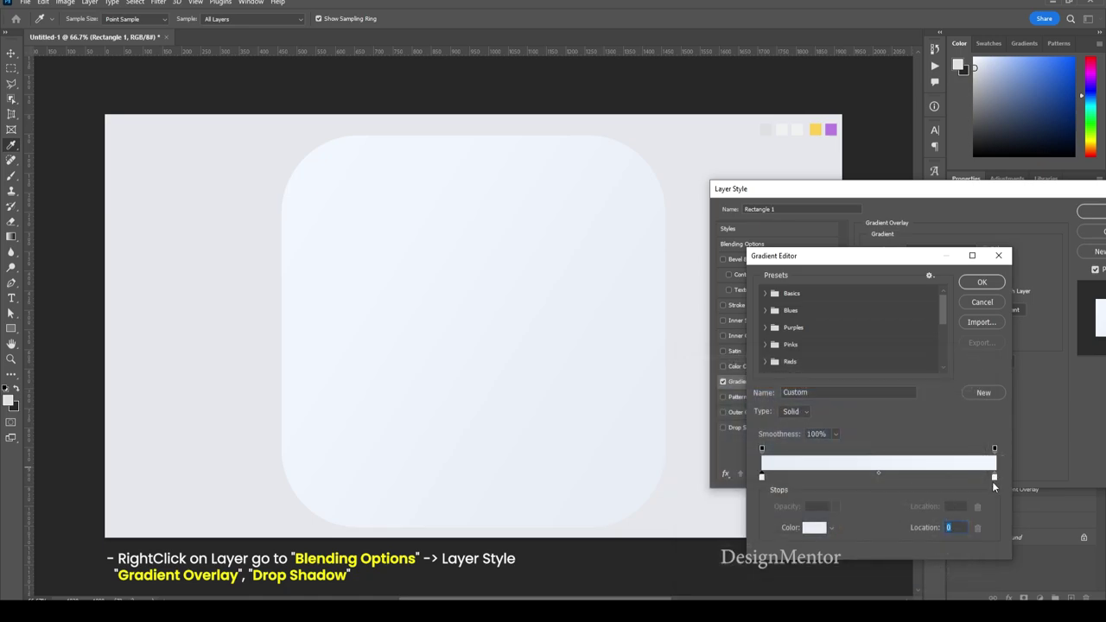
left_click(994, 477)
left_click(814, 527)
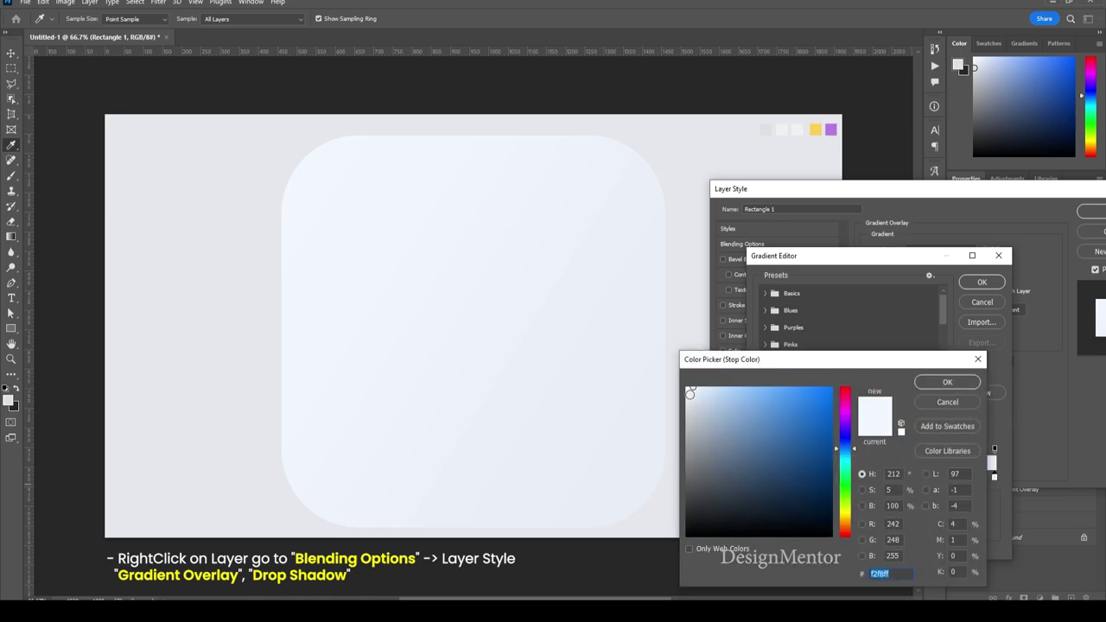
left_click_drag(690, 394, 691, 387)
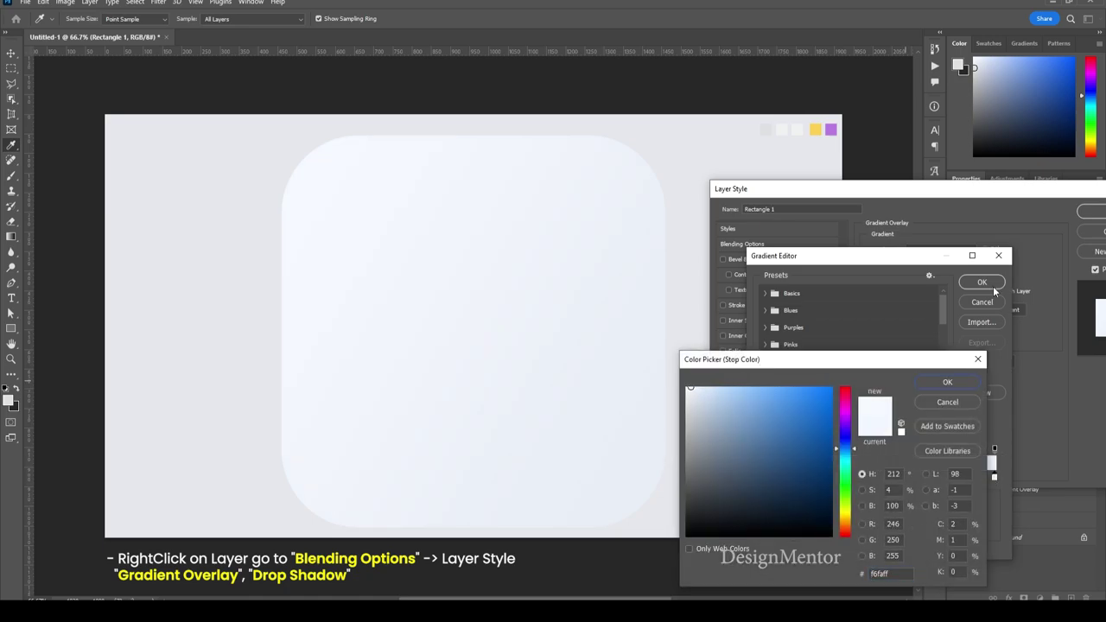
left_click(949, 382)
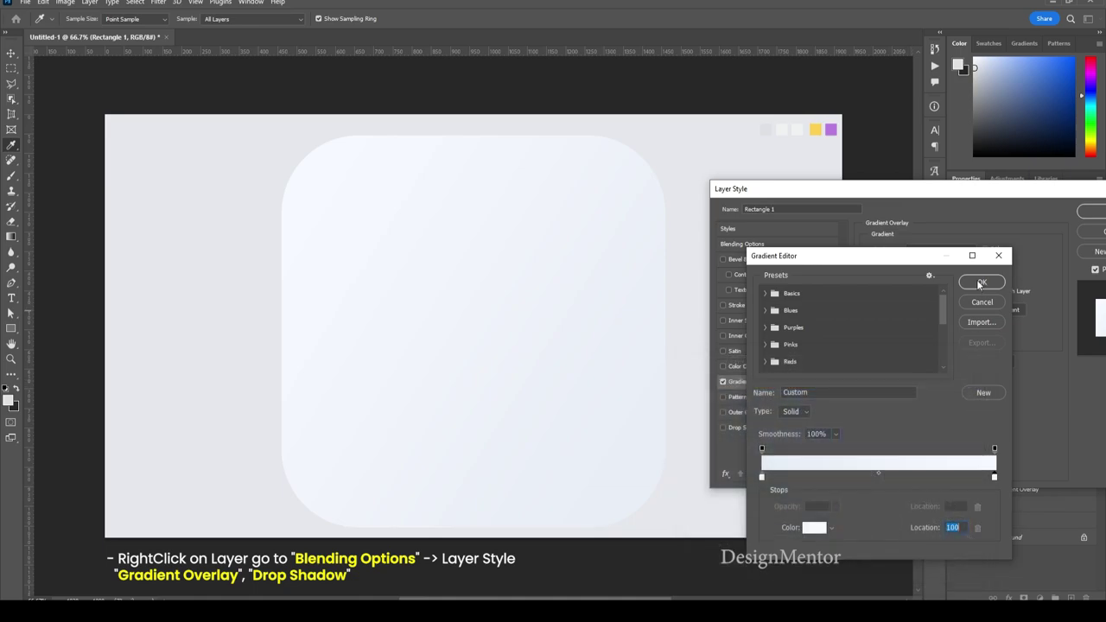
left_click(980, 284)
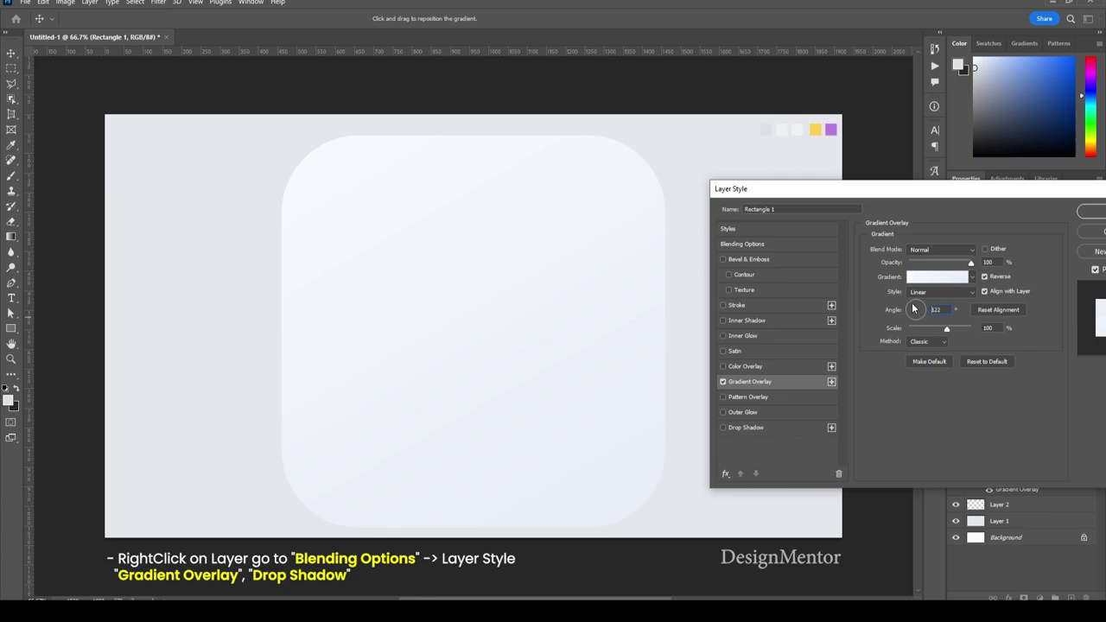
- Set the overlay angle to -30° and add a Drop Shadow with 10 px distance
left_click(913, 309)
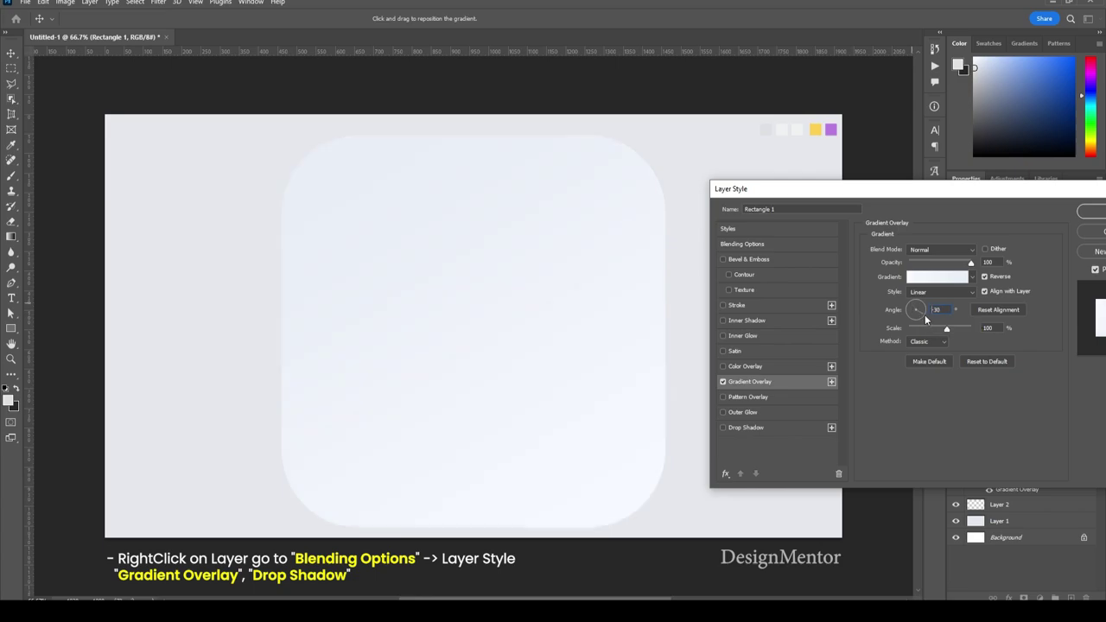
left_click(924, 314)
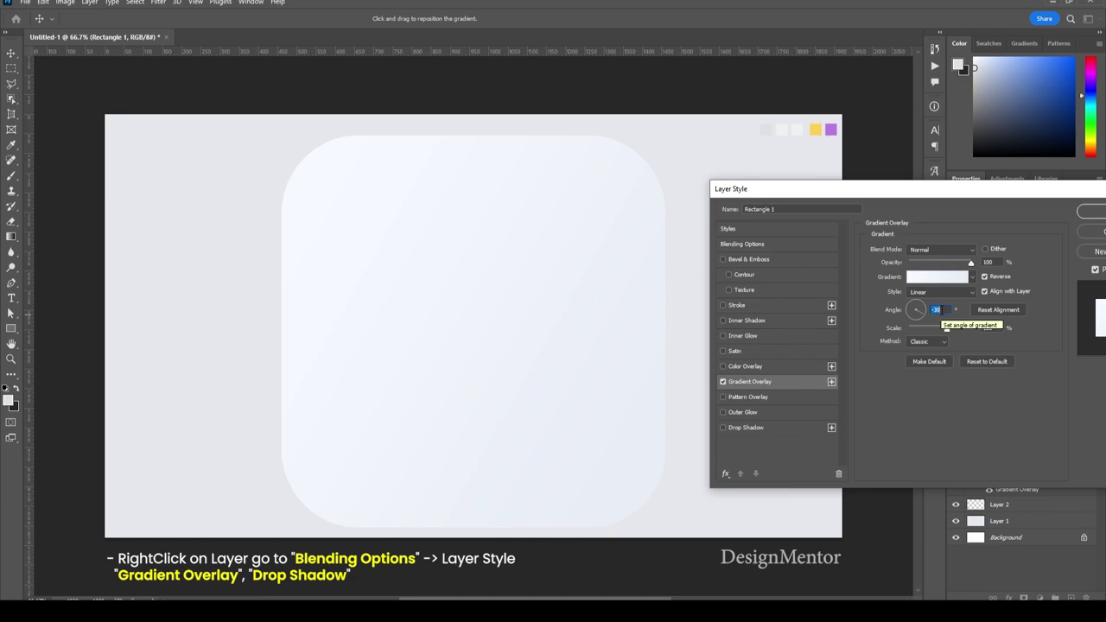
left_click(764, 427)
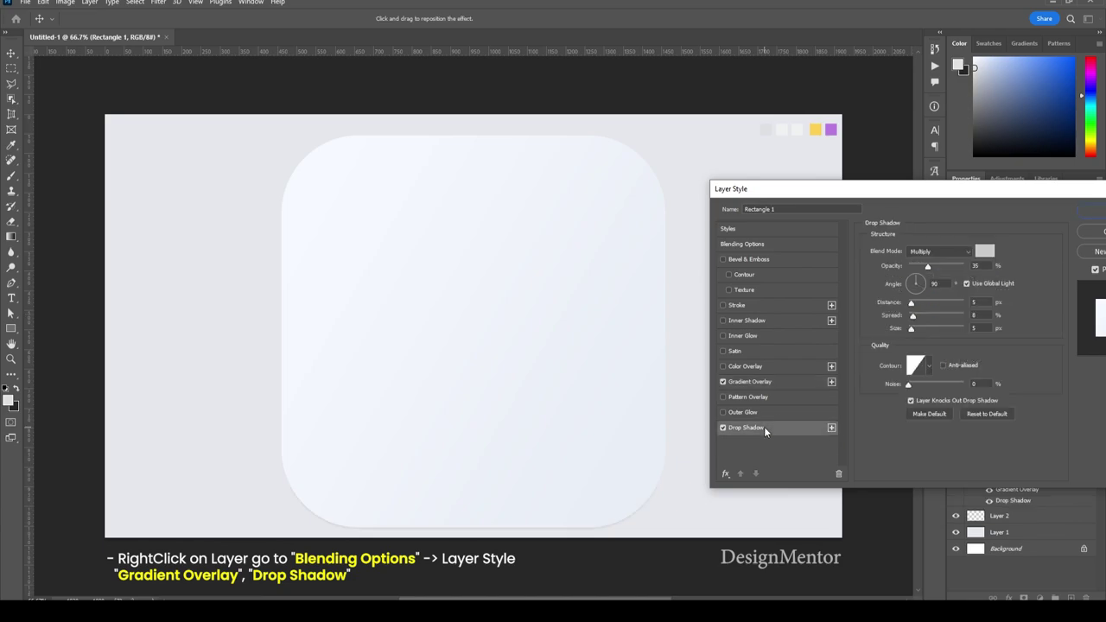
left_click(979, 302)
type("10")
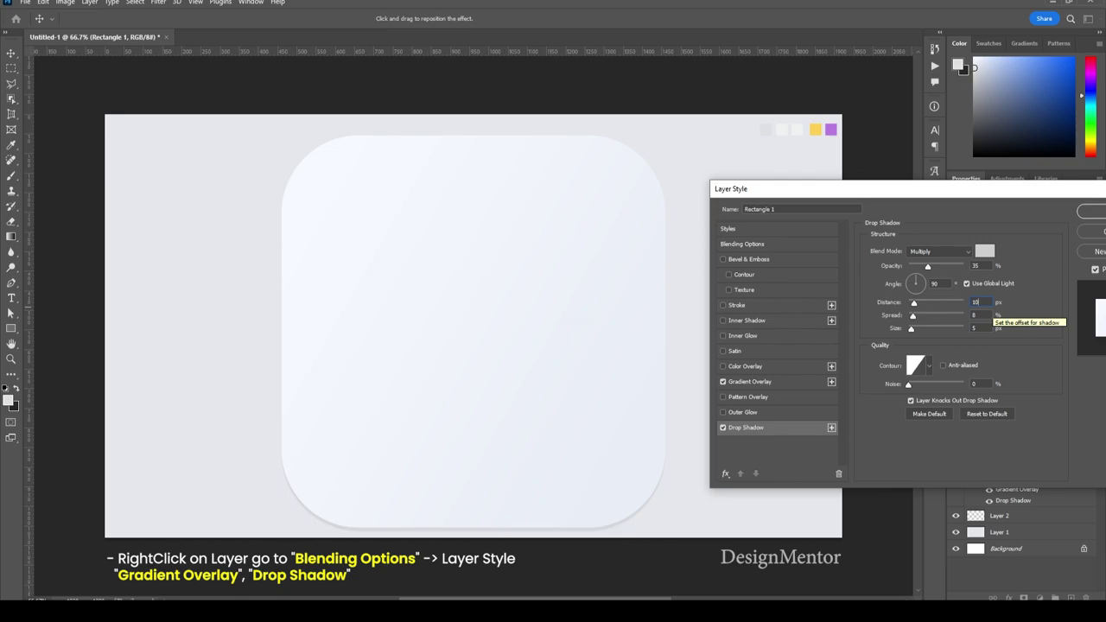
left_click_drag(864, 188, 621, 197)
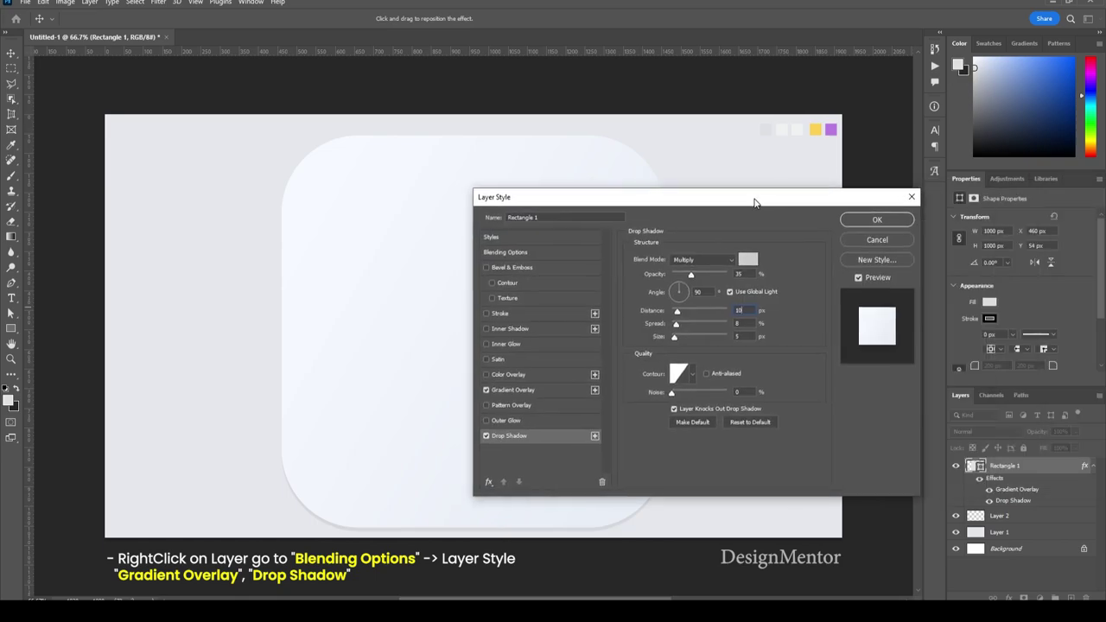
- Apply the layer style and nudge the rounded square up to Y 40 px
left_click(869, 221)
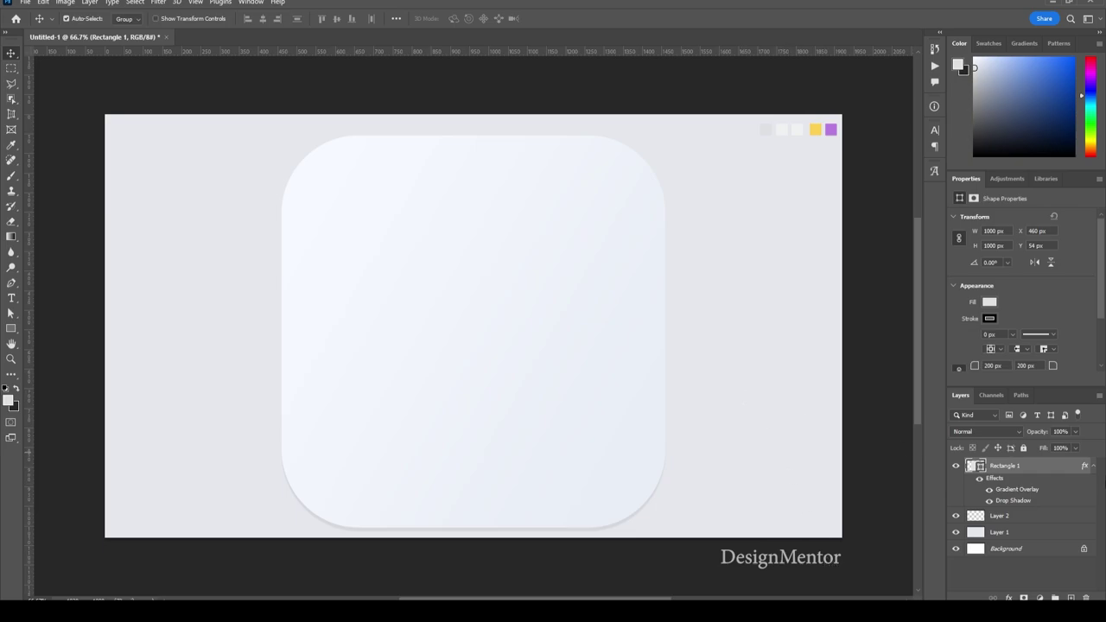
left_click(1093, 466)
left_click_drag(609, 406, 608, 402)
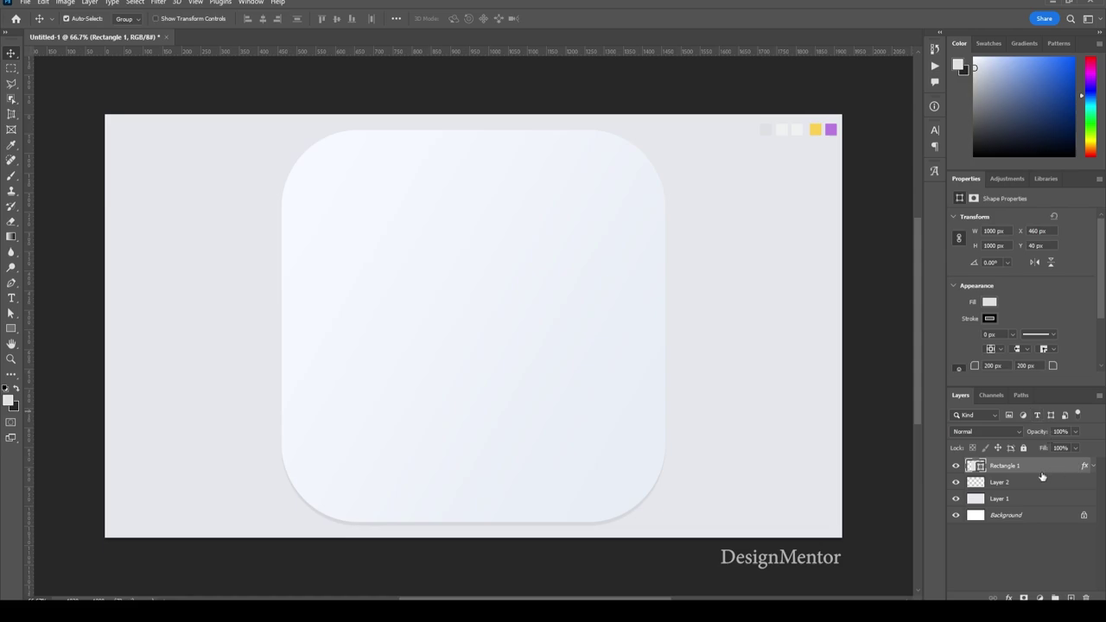
- Draw an 800 × 800 px rounded square with 200 px corners, centred in the card
mouse_move(1029, 466)
left_click(12, 331)
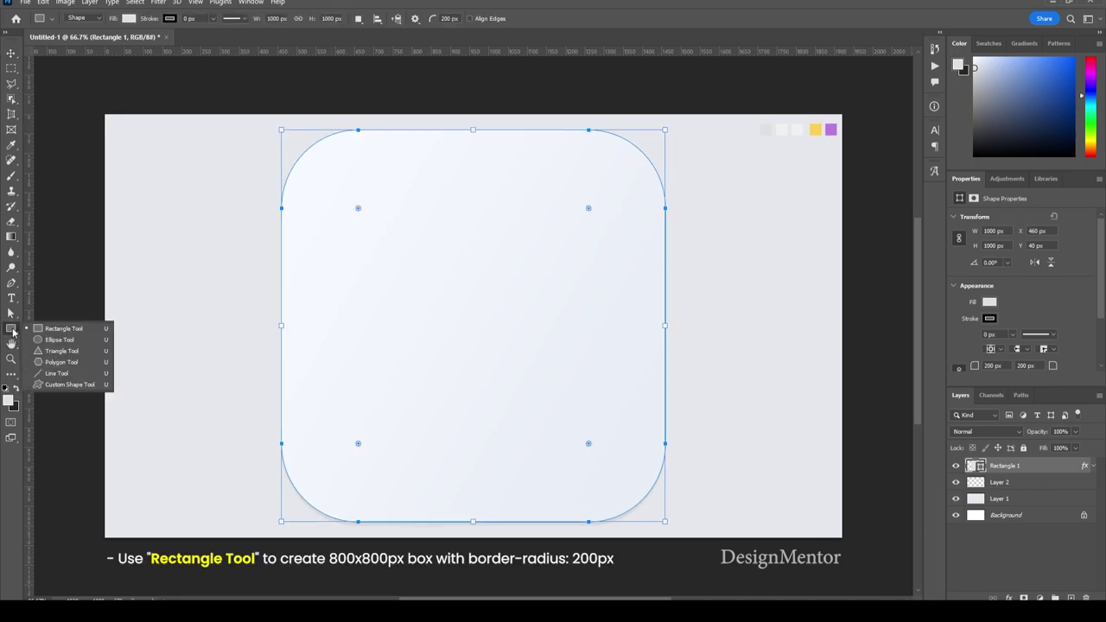
left_click(52, 332)
left_click(425, 297)
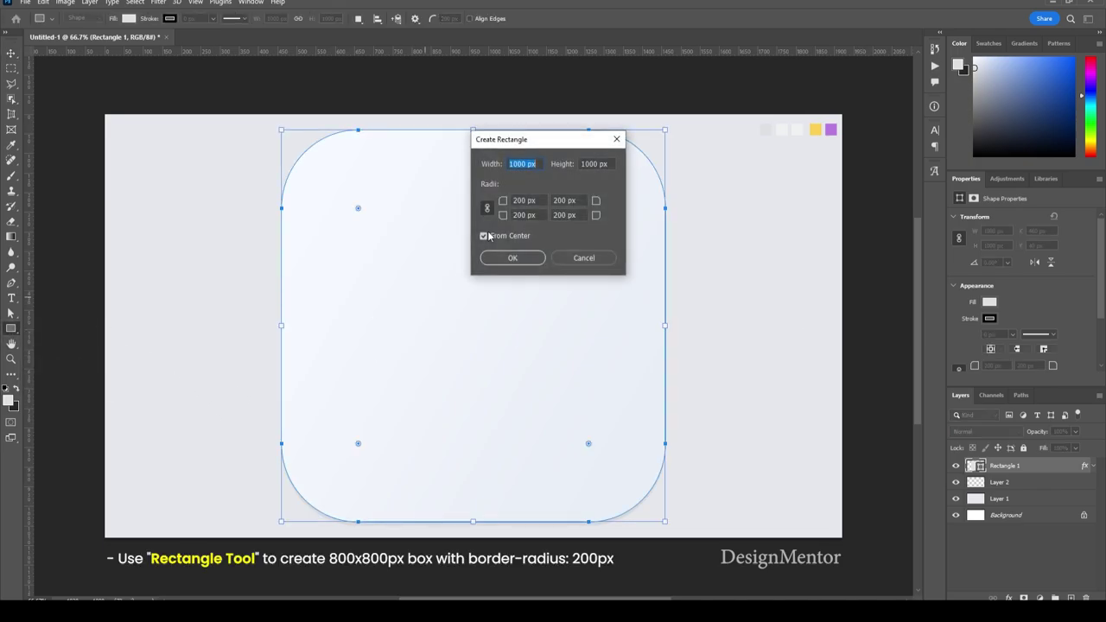
type("800")
key("Tab")
type("8")
key("Return")
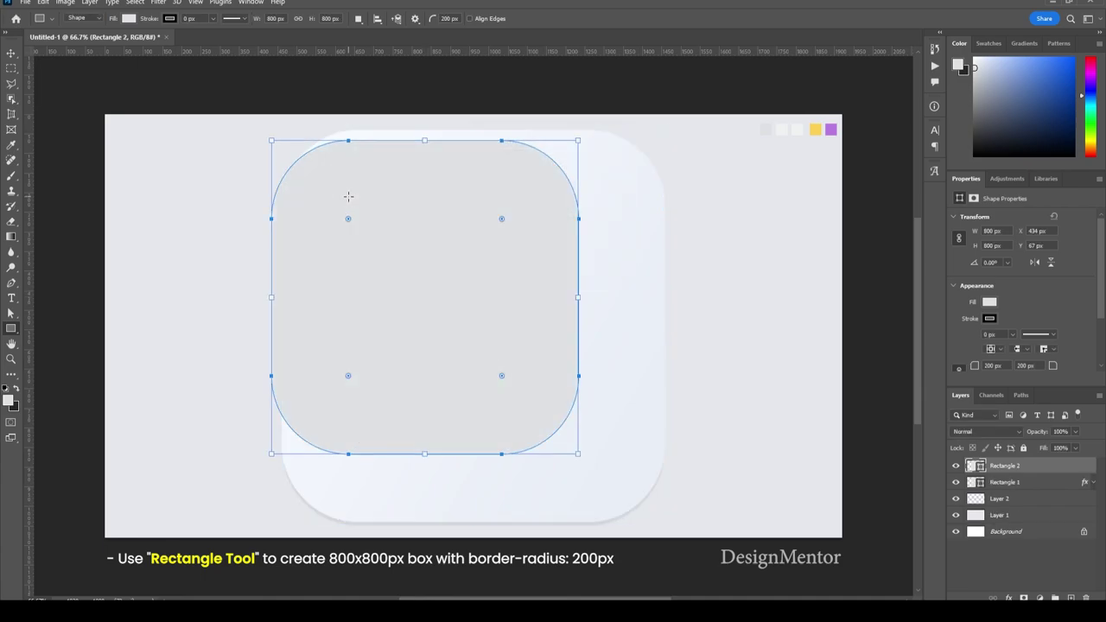
key("v")
mouse_move(451, 332)
left_mouse_down()
mouse_move(508, 345)
mouse_move(504, 354)
left_mouse_up()
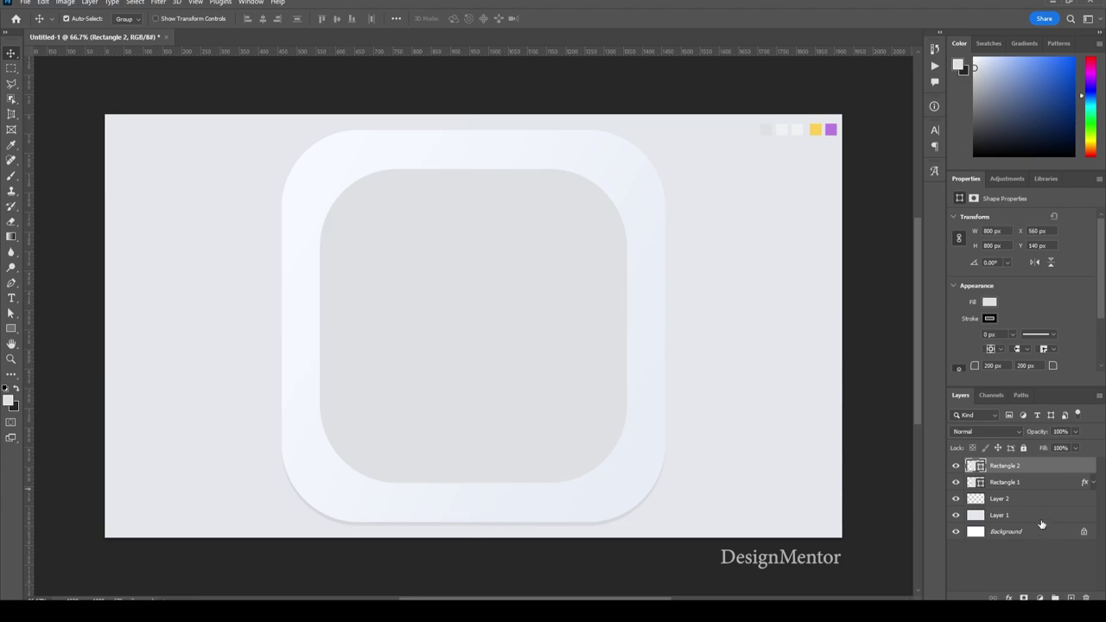
- Copy Rectangle 1's layer style and paste it onto Rectangle 2
right_click(1021, 483)
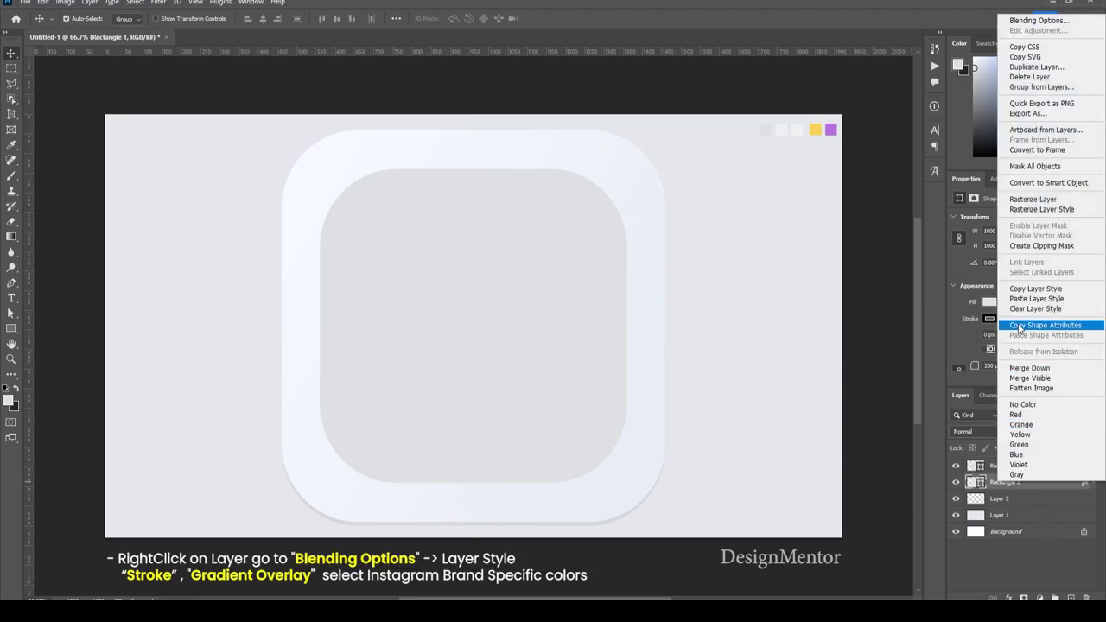
left_click(1022, 291)
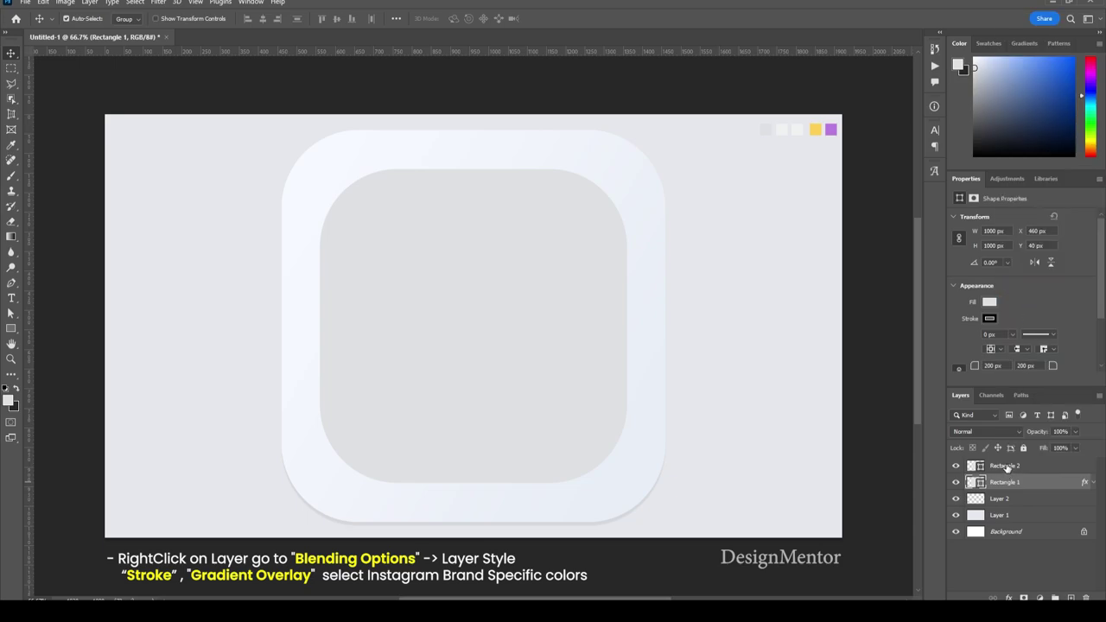
right_click(1007, 468)
left_click(1037, 282)
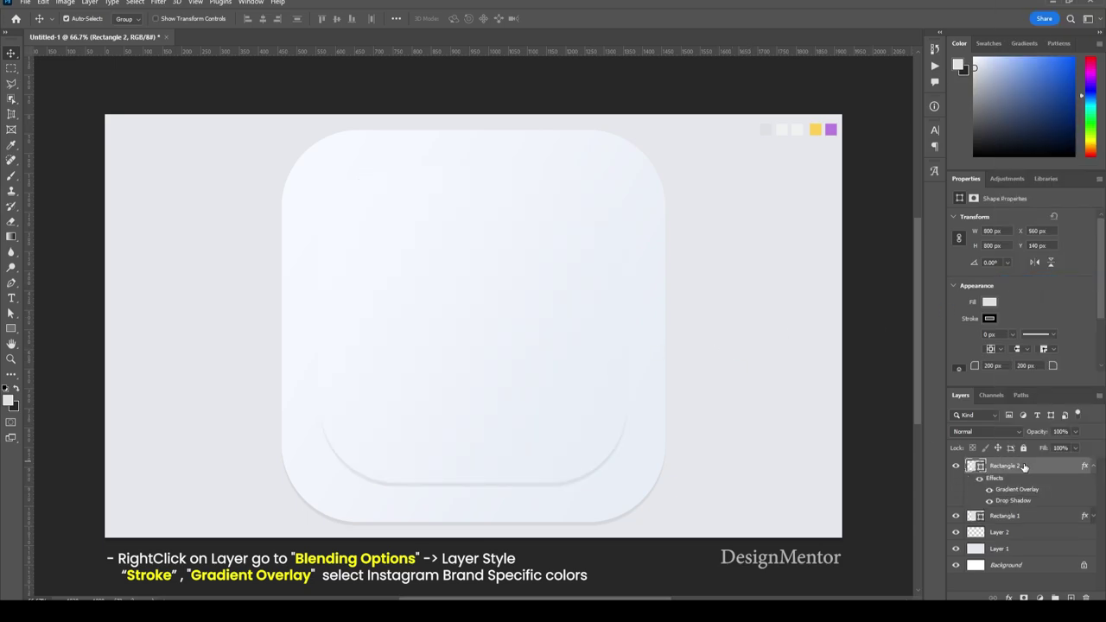
- Turn off the inner square's Drop Shadow and add a 30 px Stroke
right_click(1023, 465)
left_click(1040, 3)
left_click(480, 437)
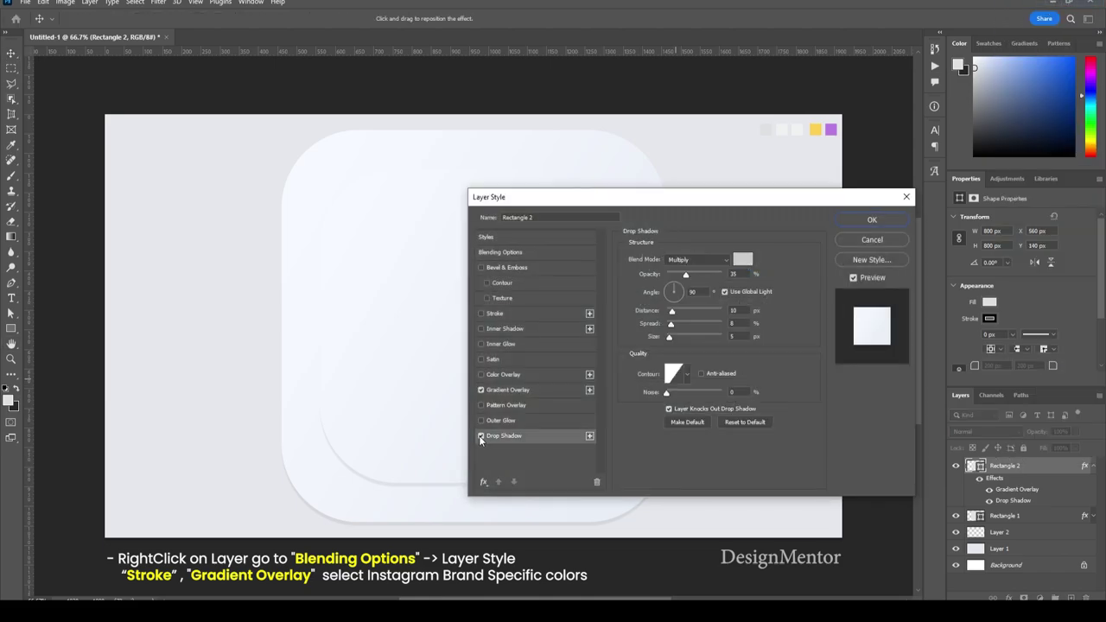
left_click(509, 313)
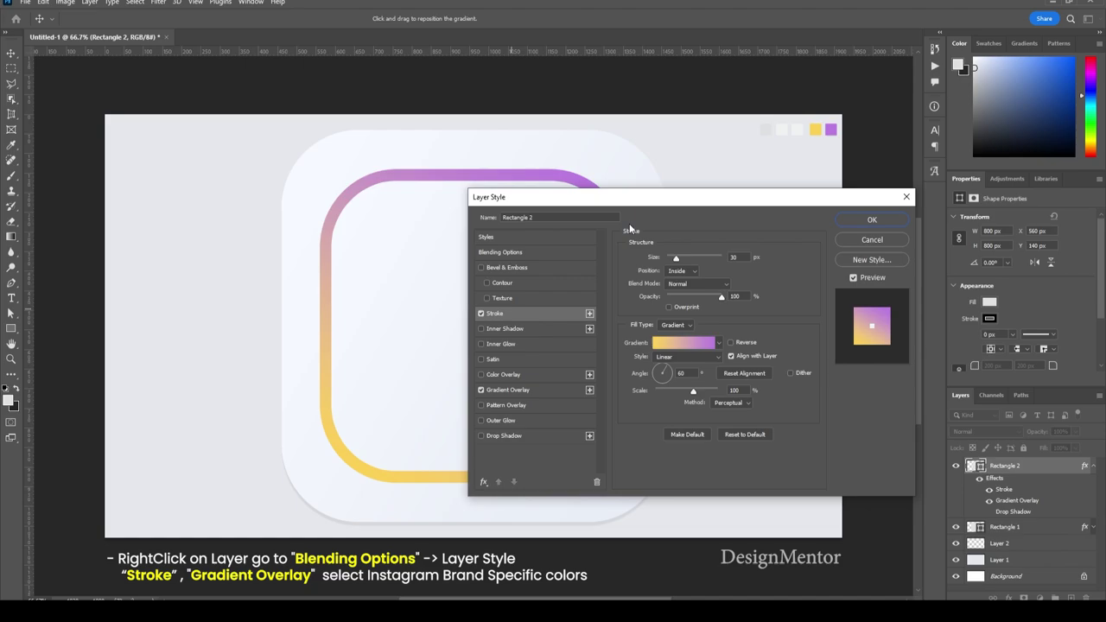
left_click_drag(631, 207, 763, 302)
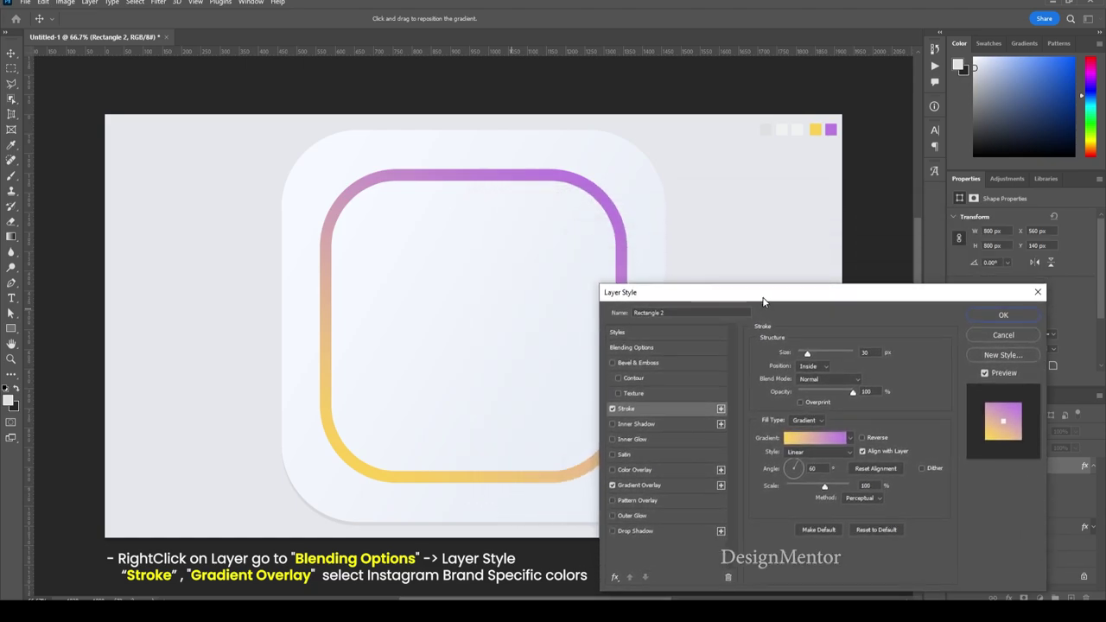
- Set the stroke gradient from yellow to purple and apply the style
left_click(815, 441)
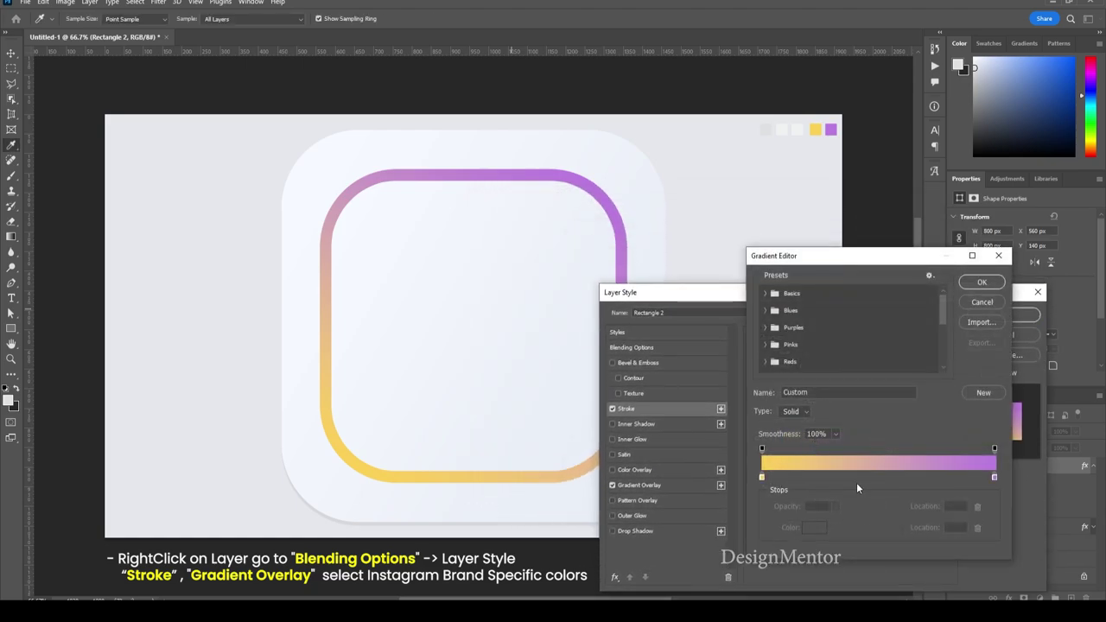
left_click(995, 478)
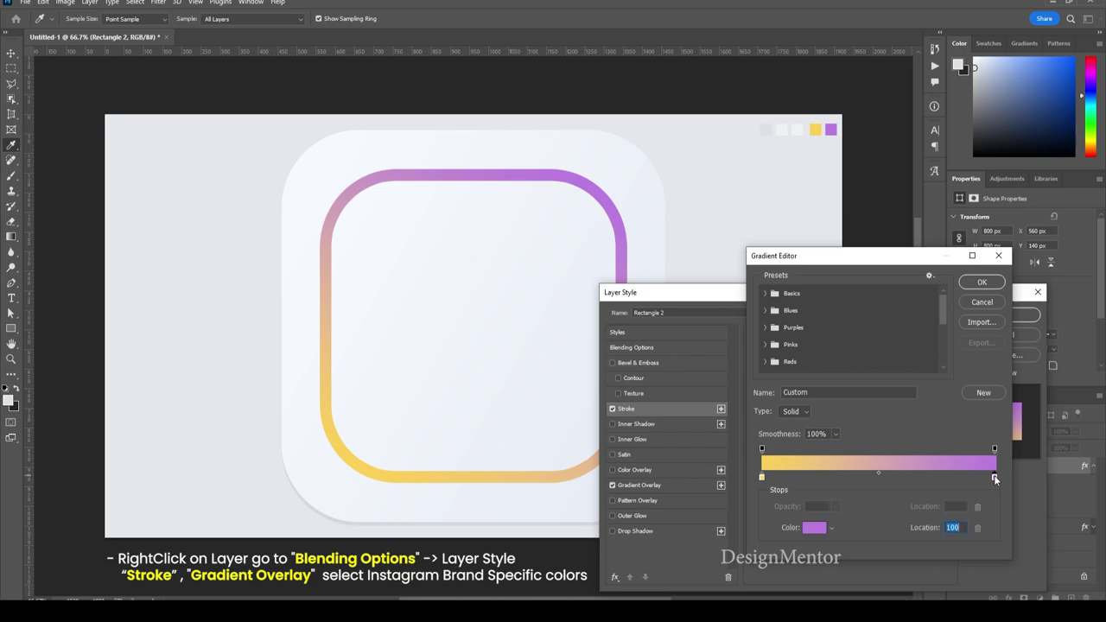
left_click(814, 528)
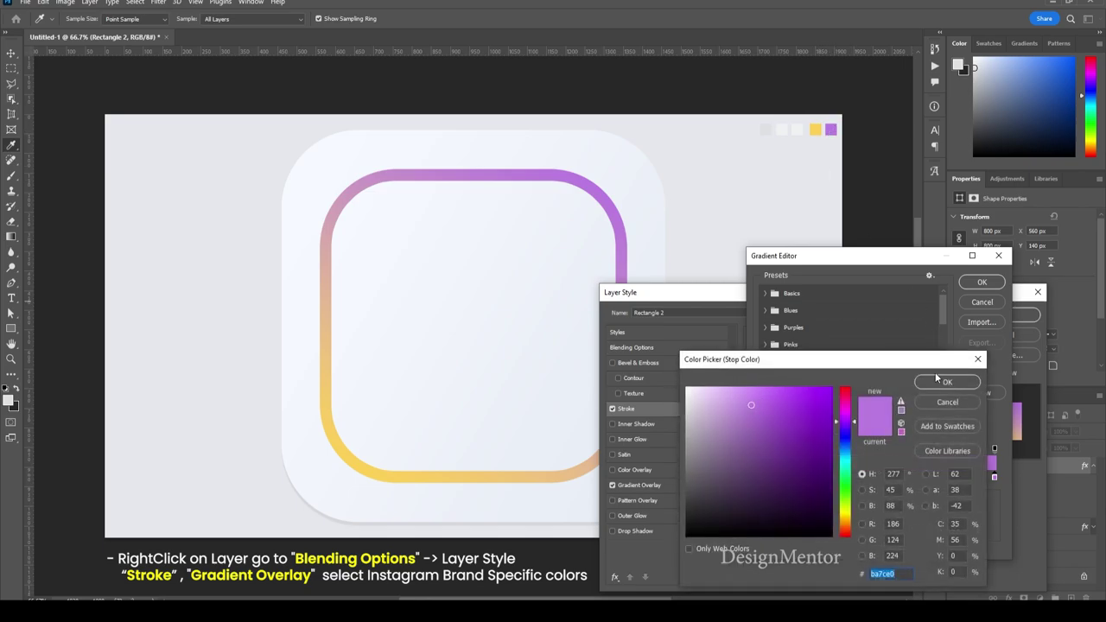
left_click(948, 382)
left_click(761, 477)
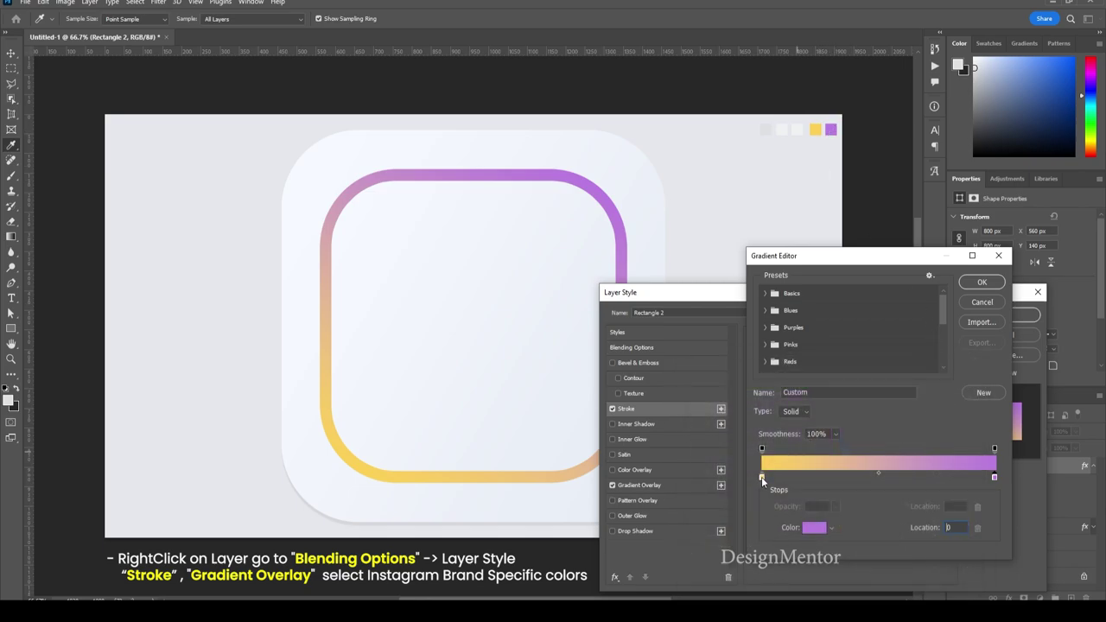
left_click(814, 528)
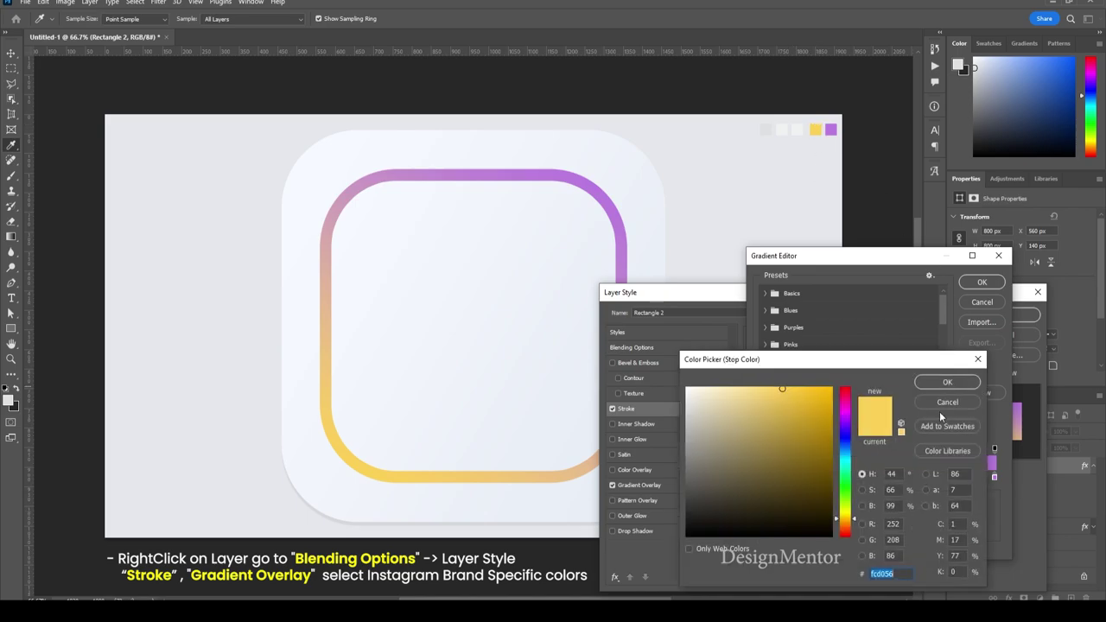
left_click(947, 382)
left_click(978, 283)
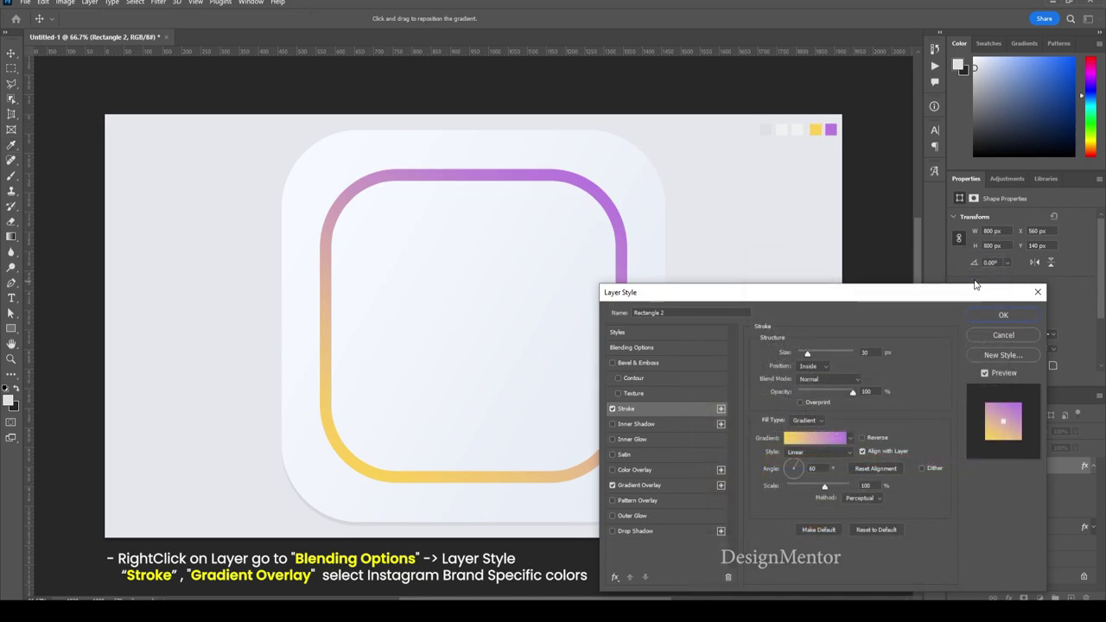
left_click(991, 316)
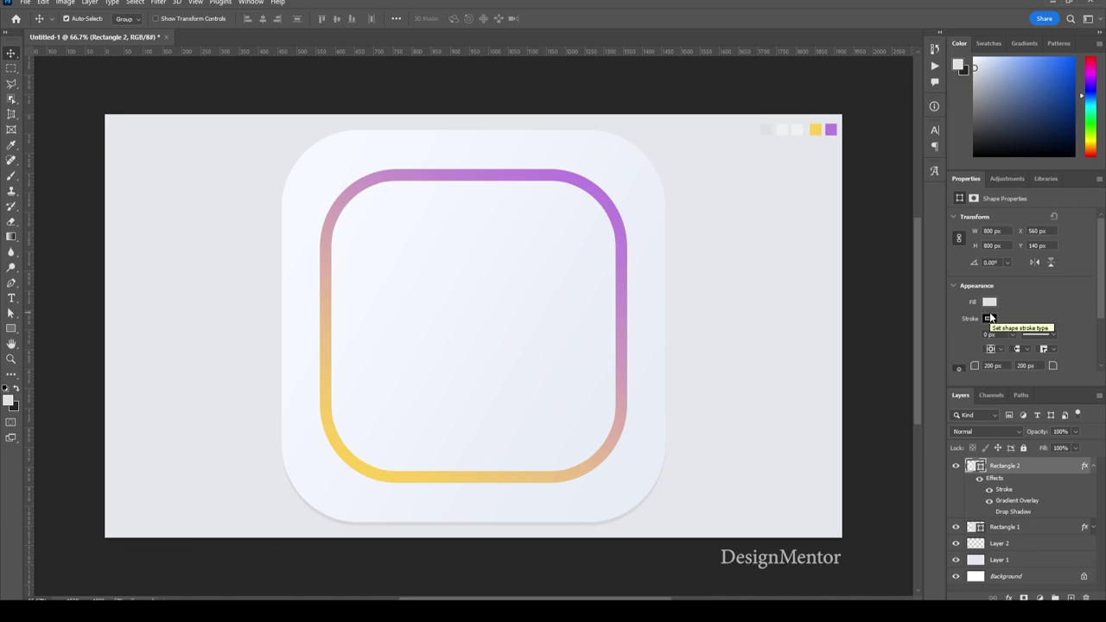
- Draw a 400 × 400 px circle with the Ellipse Tool
left_click(1094, 467)
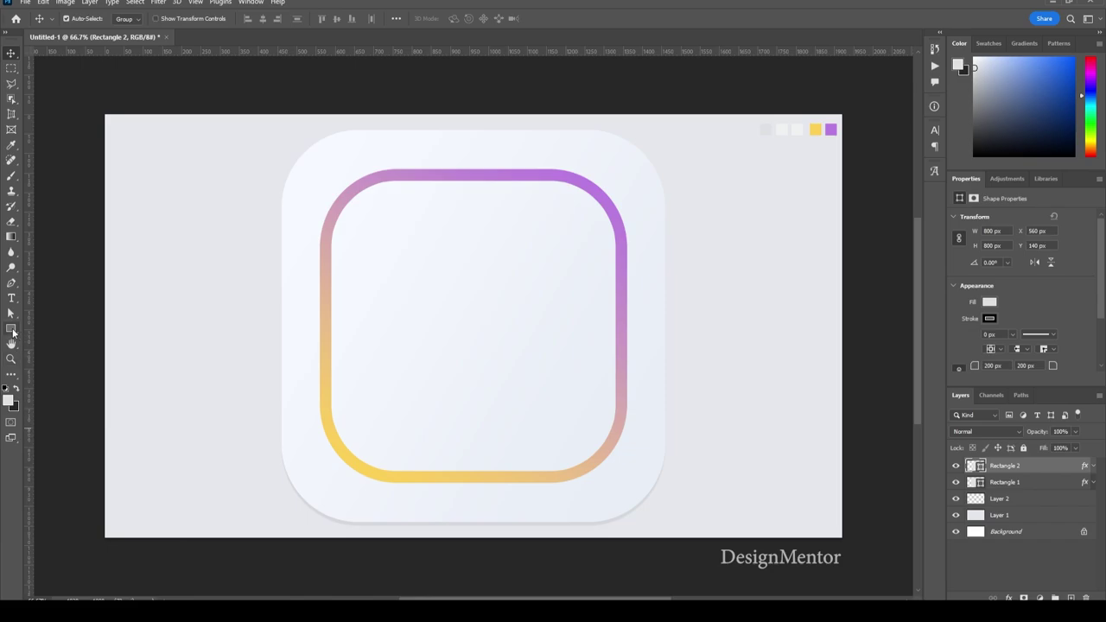
left_click(11, 329)
right_click(11, 329)
left_click(52, 340)
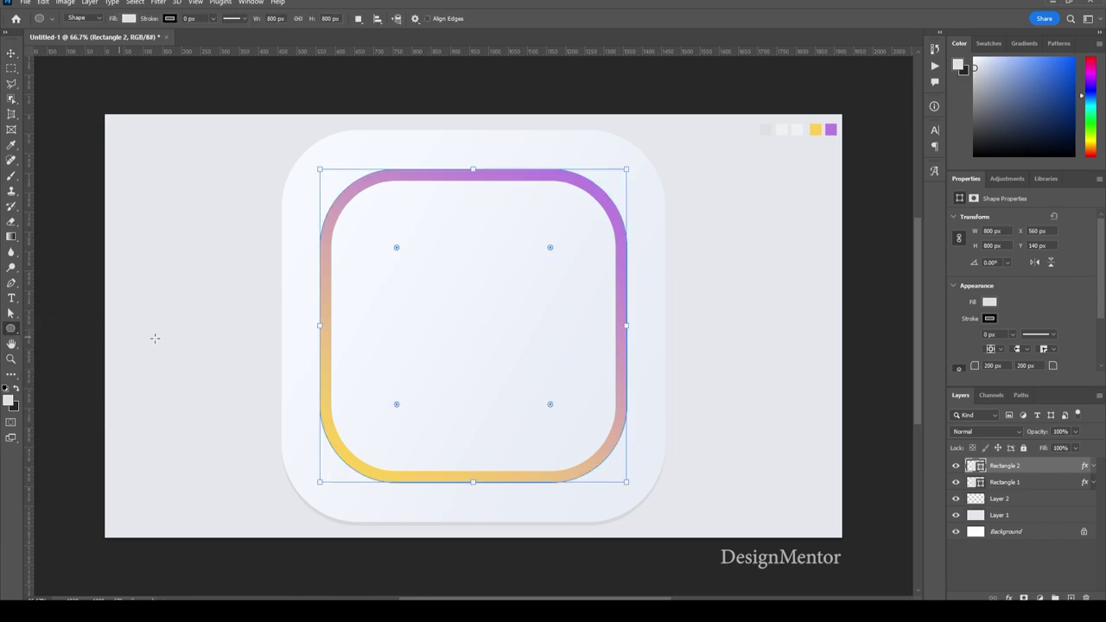
left_click(458, 314)
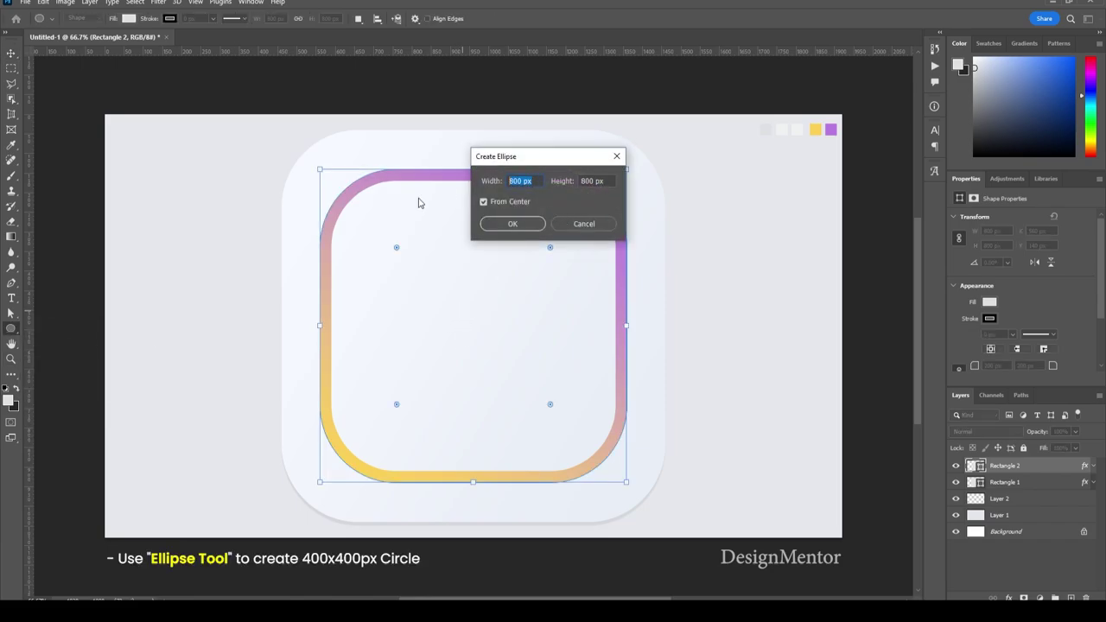
type("400")
key("Tab")
type("400")
key("Return")
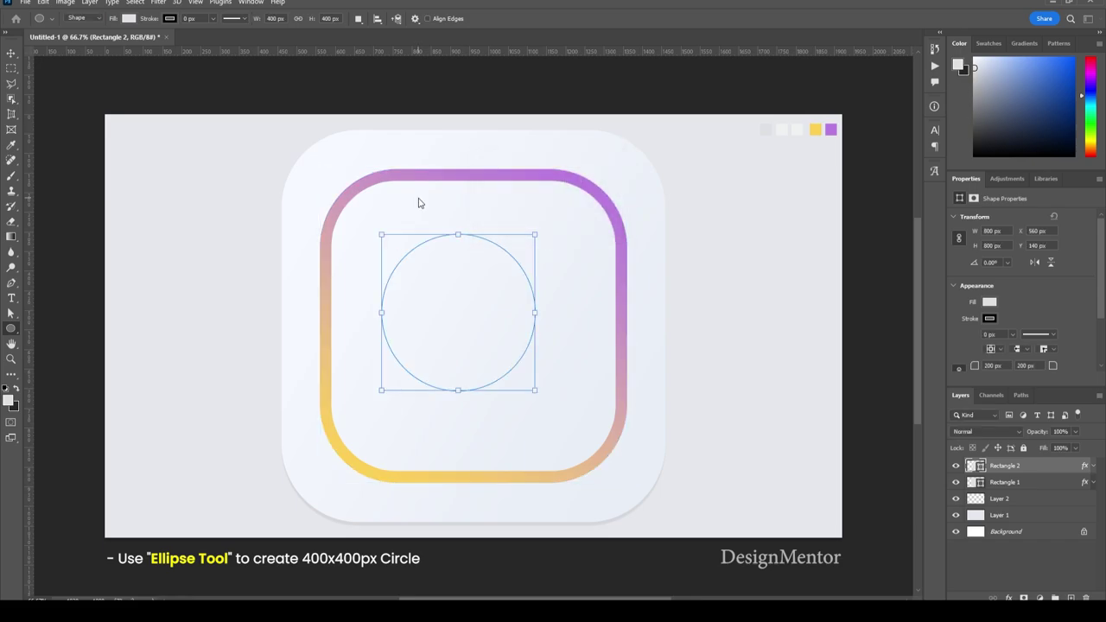
- Centre the circle inside the gradient-outlined square
key("v")
left_click_drag(499, 326, 508, 323)
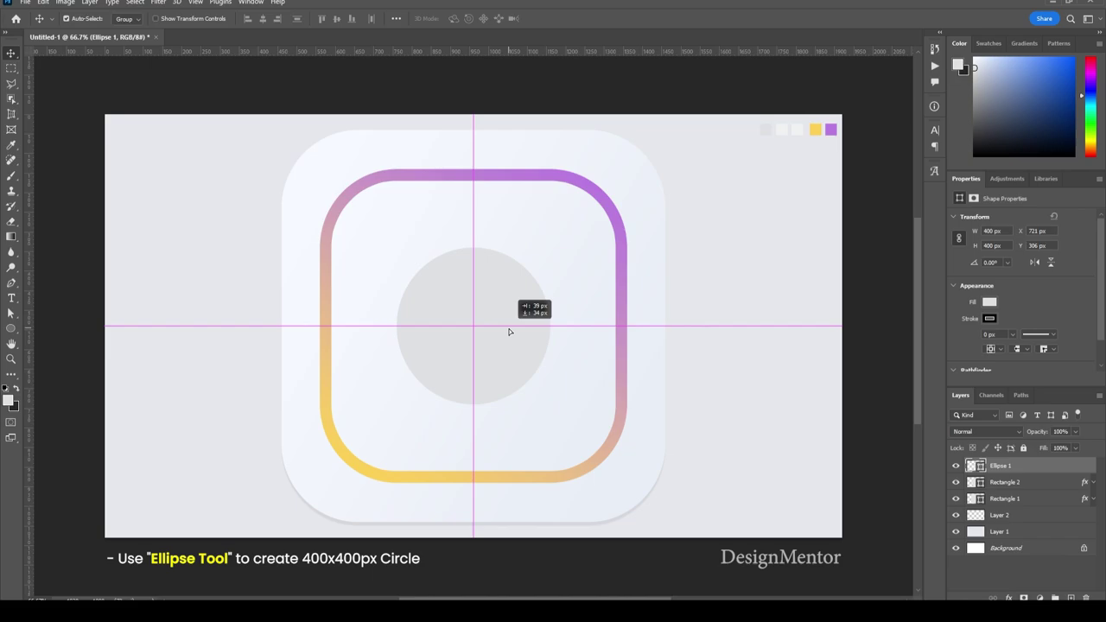
left_click_drag(509, 323, 510, 334)
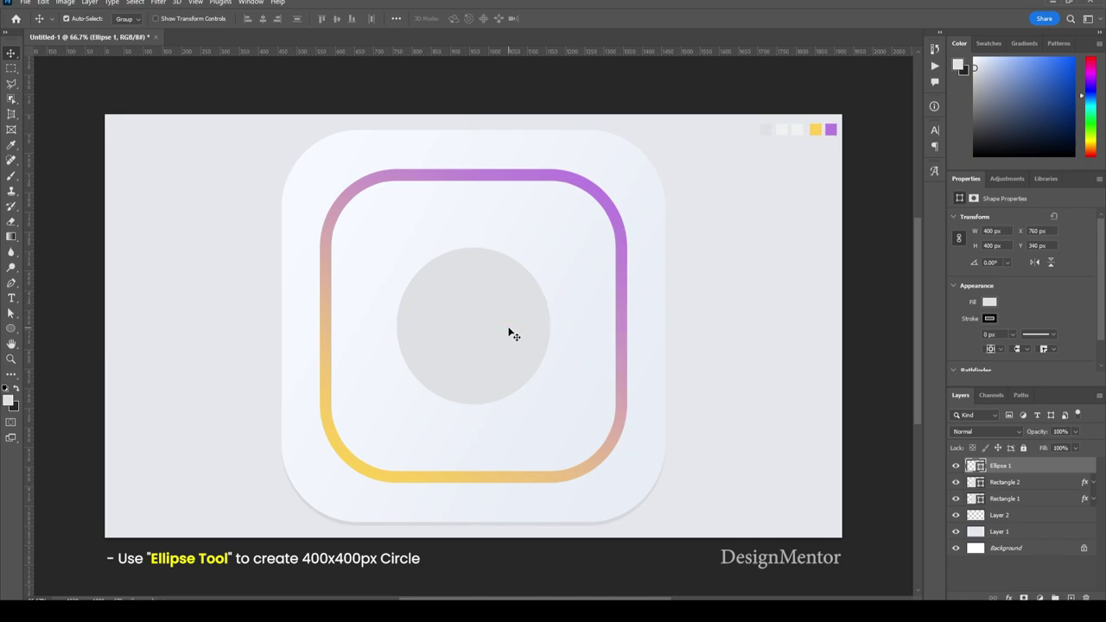
- Paste Rectangle 2's layer style onto Ellipse 1, turning it into a gradient ring
left_click(1030, 485)
right_click(1030, 485)
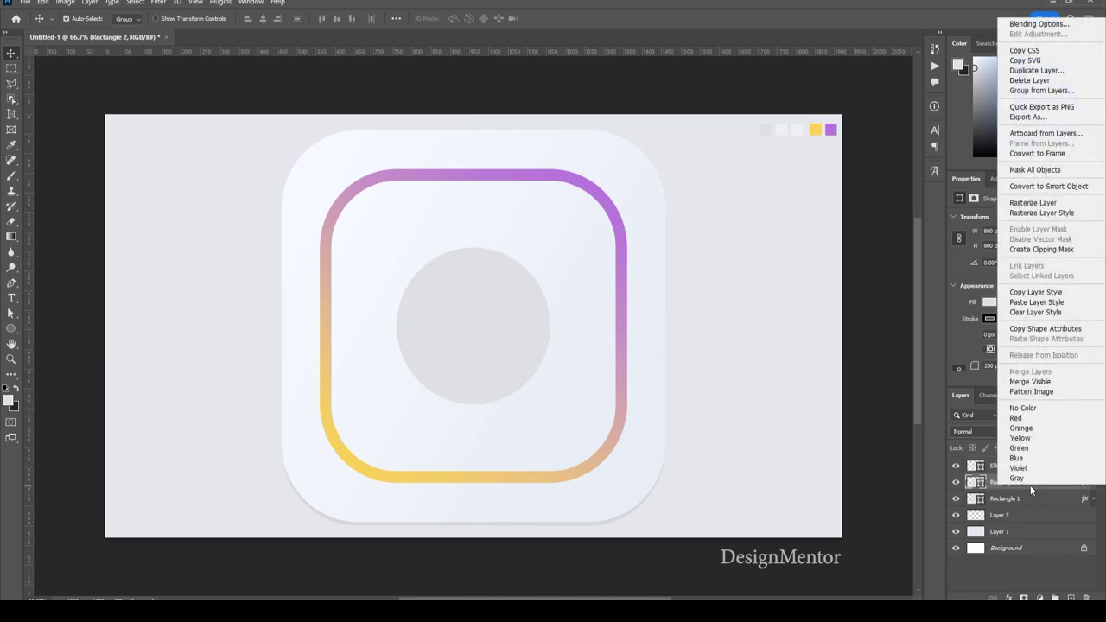
left_click(1044, 302)
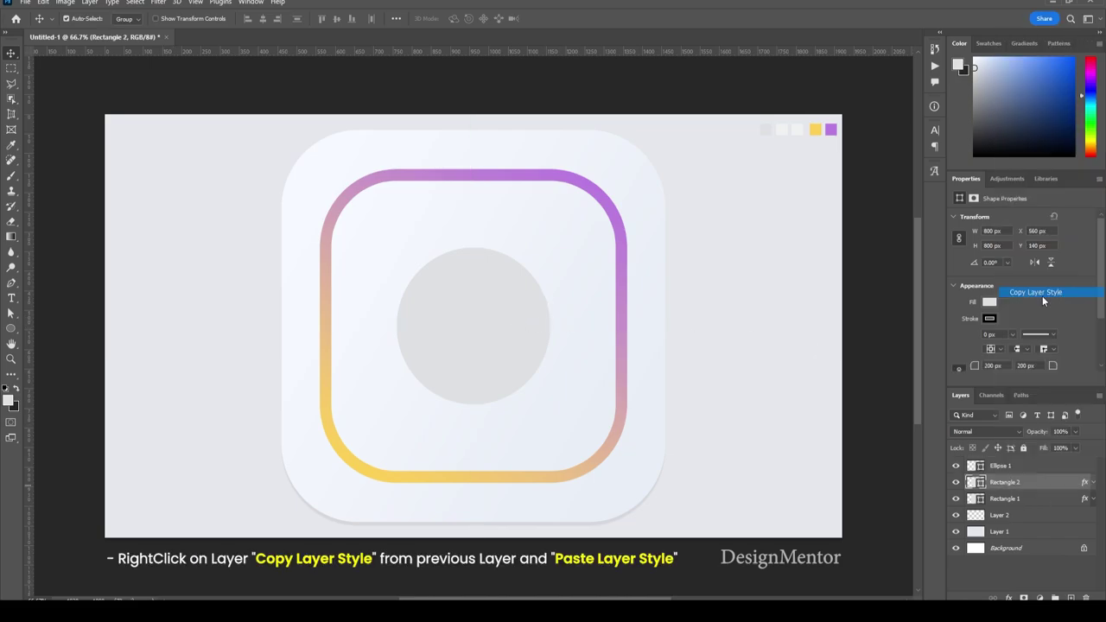
left_click(1026, 468)
right_click(1027, 468)
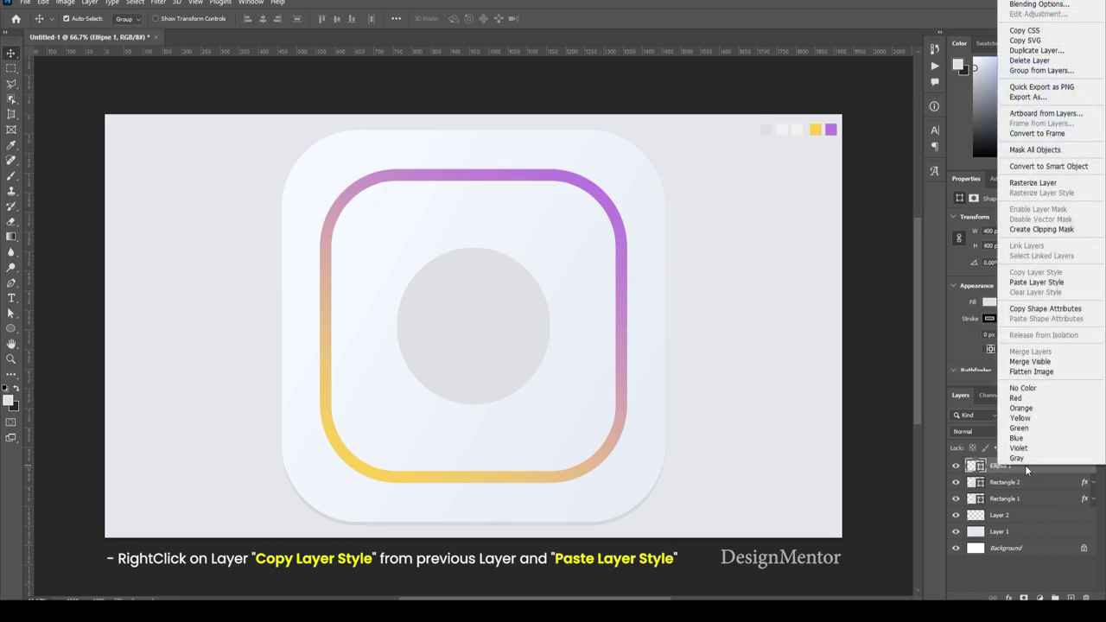
left_click(1042, 286)
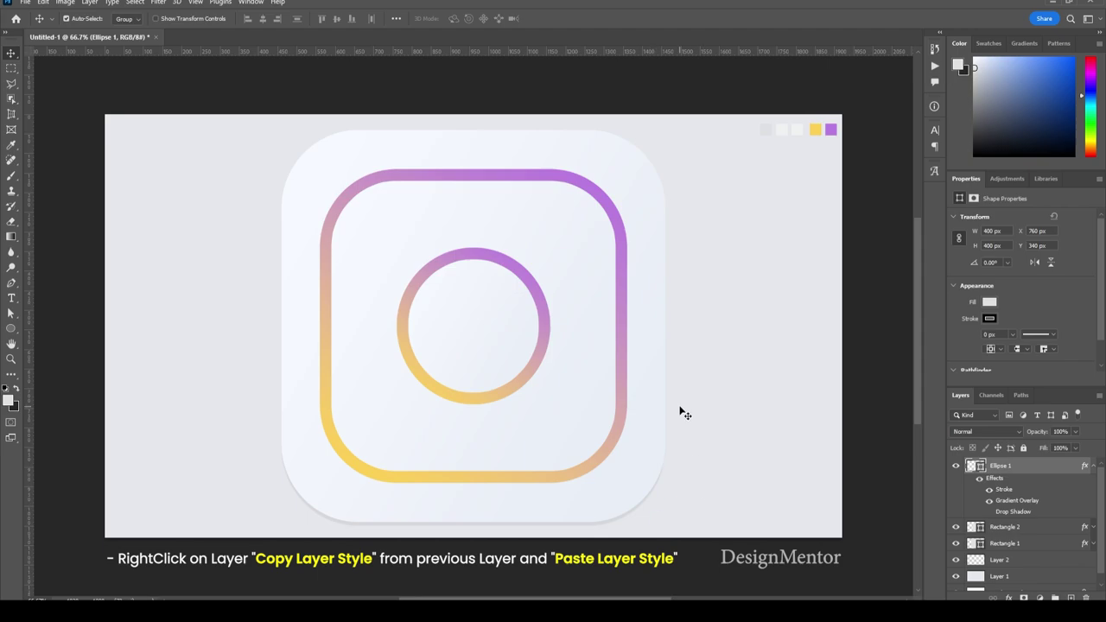
left_click(1094, 466)
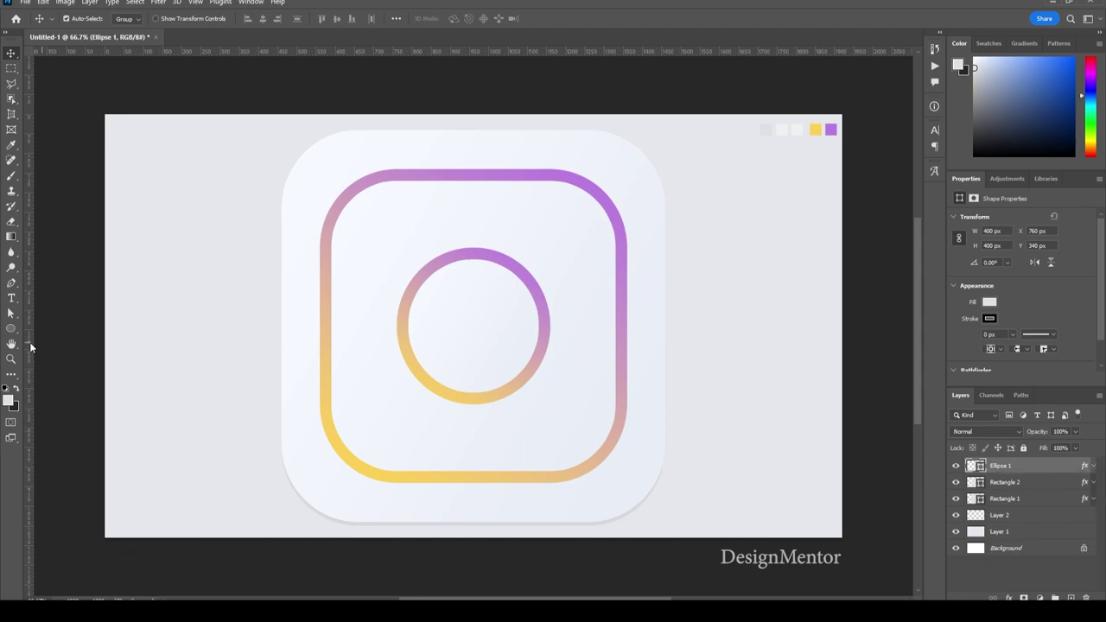
- Draw a 100 × 100 px circle near the outline's top-right corner
left_click(12, 329)
left_click(70, 339)
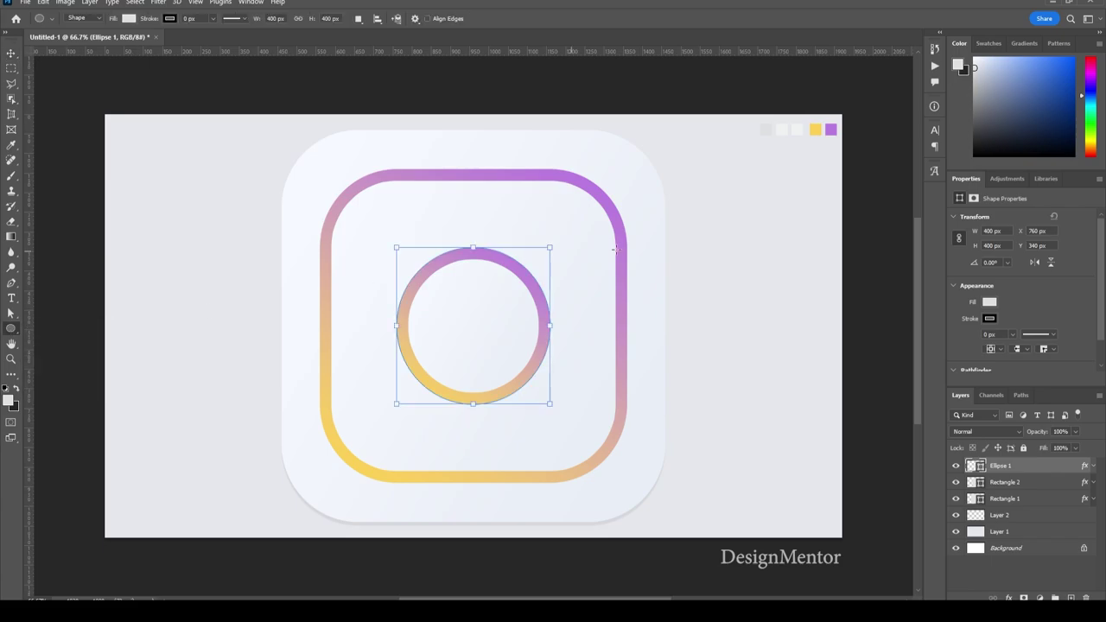
left_click(565, 232)
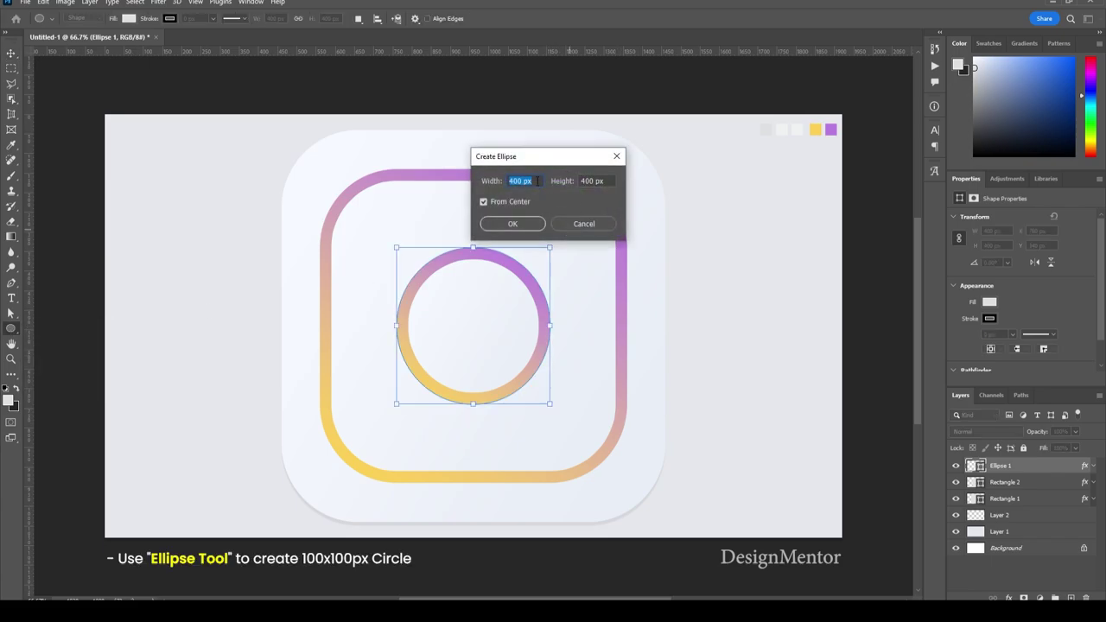
type("100")
key("Tab")
type("1")
type("00")
key("Return")
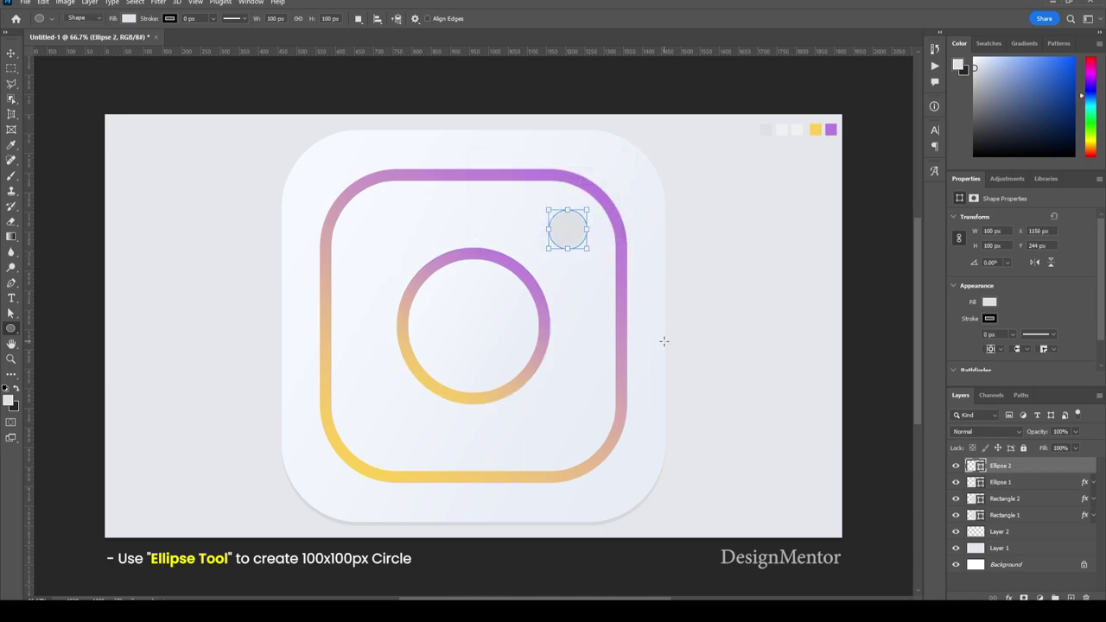
- Sample the outline's purple stroke as the foreground colour
key("i")
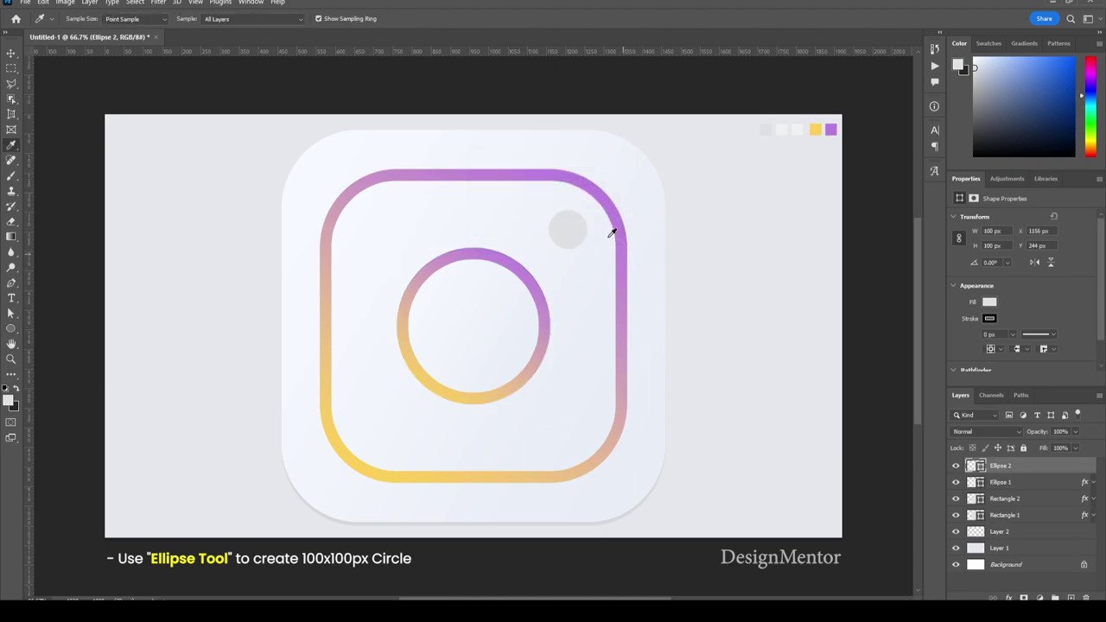
left_click(594, 187)
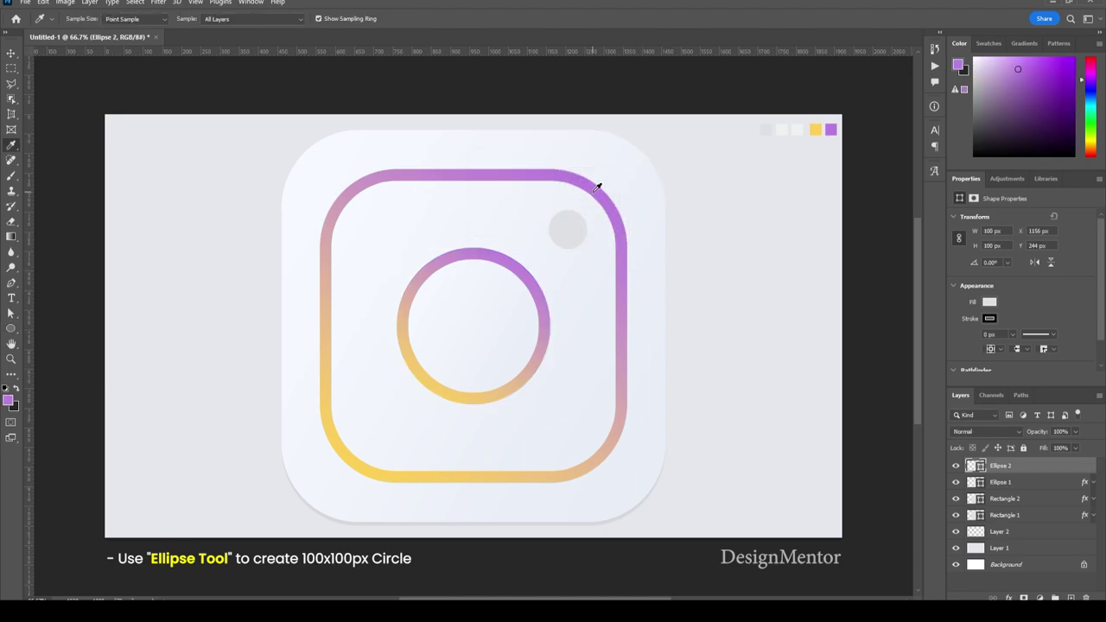
right_click(1016, 465)
- Add a Gradient Overlay to the dot with pink and yellow stops sampled from the ring
left_click(1041, 3)
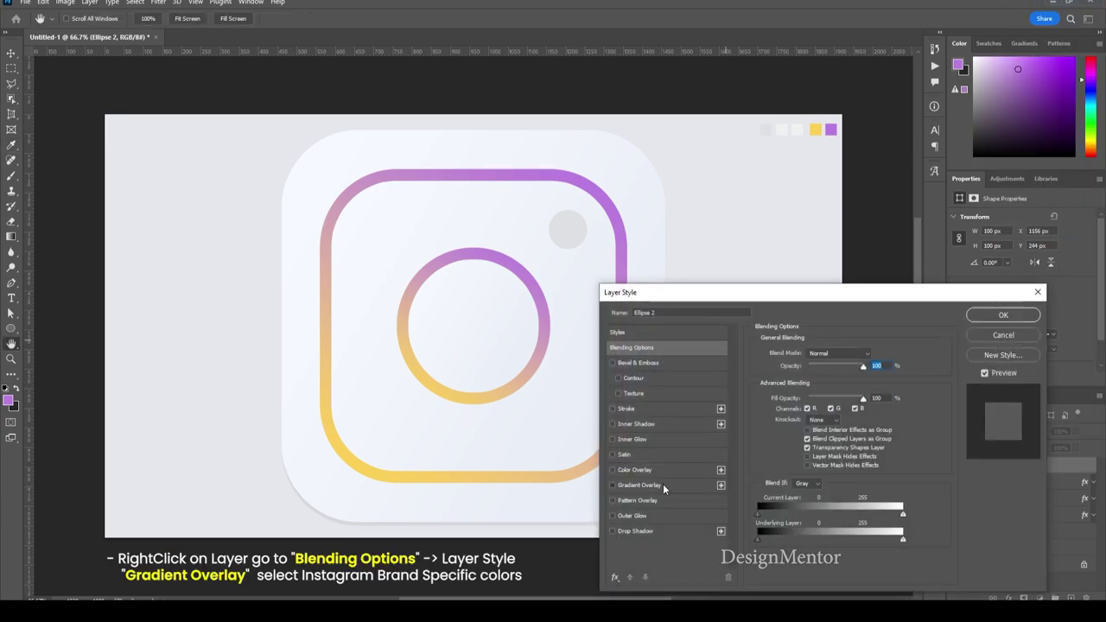
left_click(662, 485)
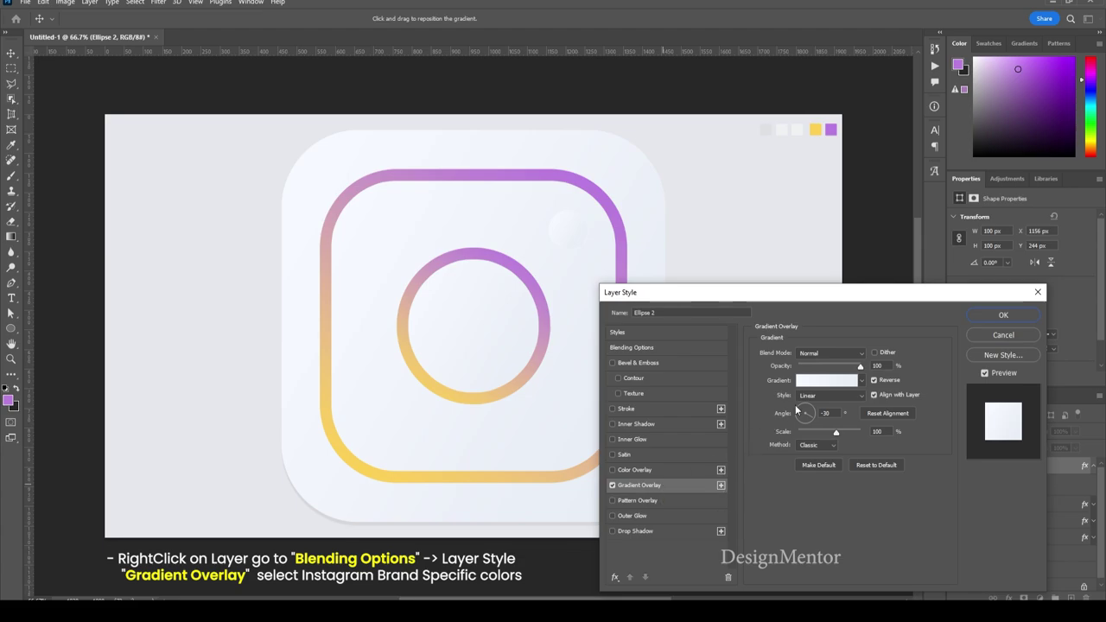
left_click(826, 380)
left_click(761, 477)
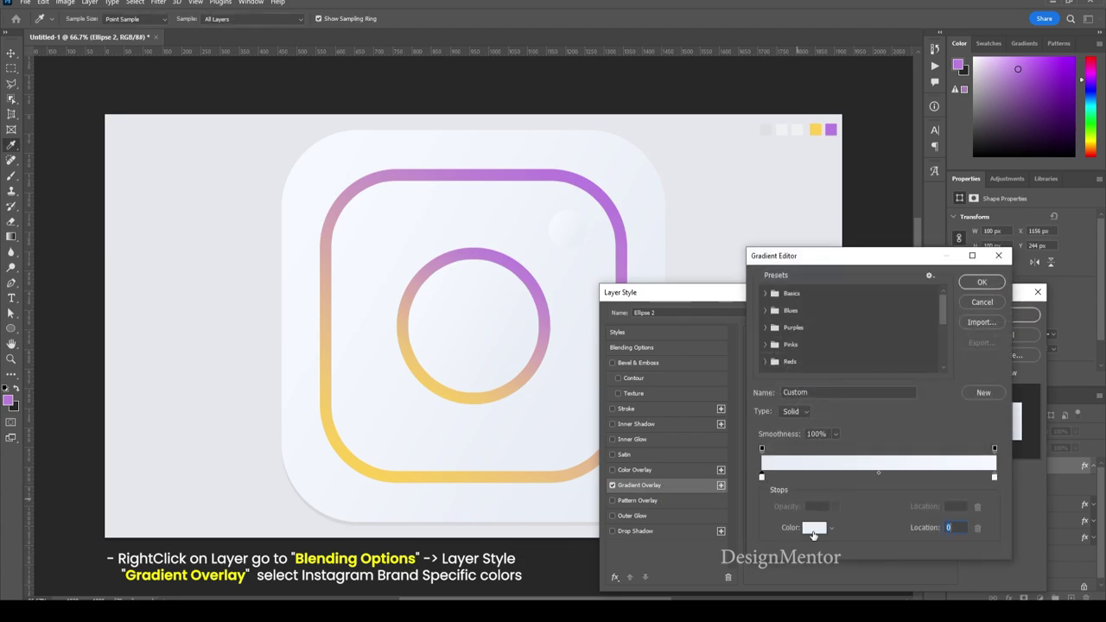
left_click(815, 527)
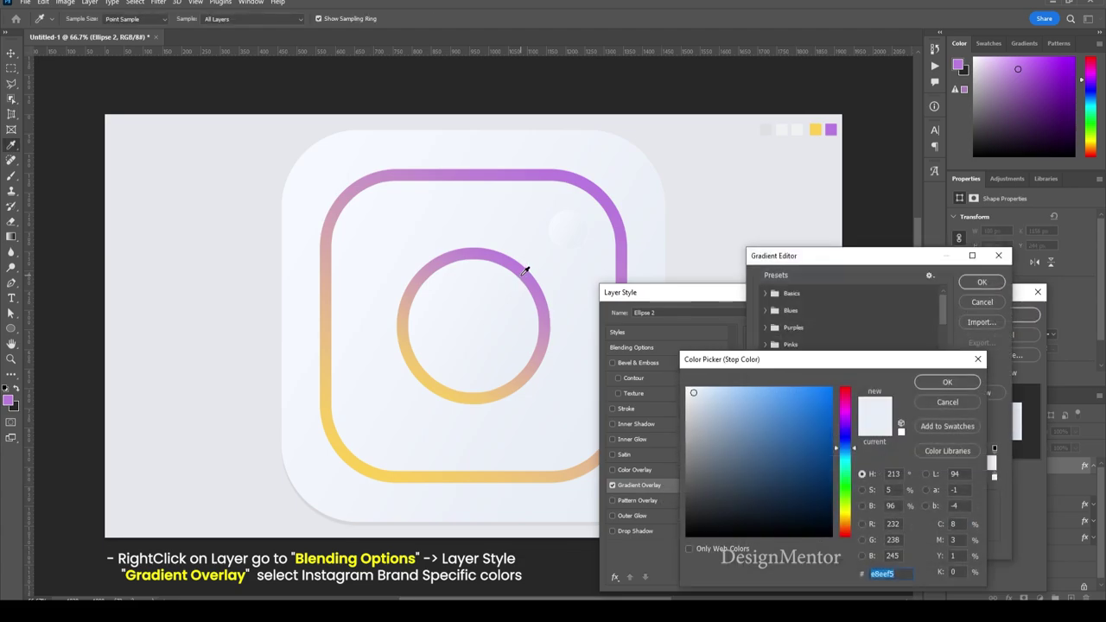
left_click(422, 275)
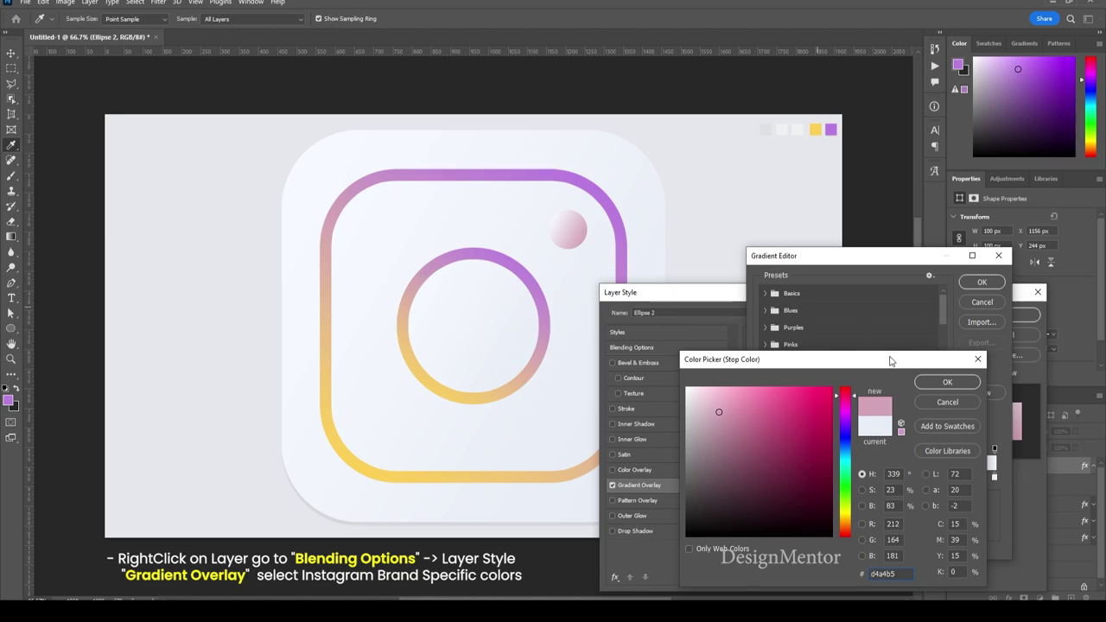
left_click(947, 382)
left_click(992, 477)
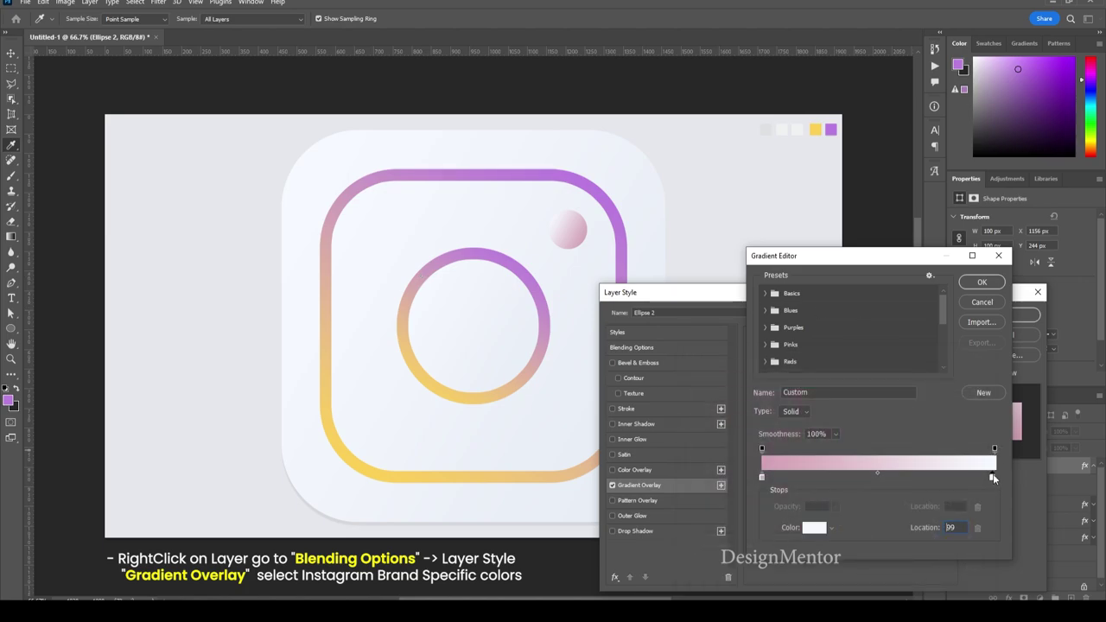
left_click(815, 528)
left_click(433, 381)
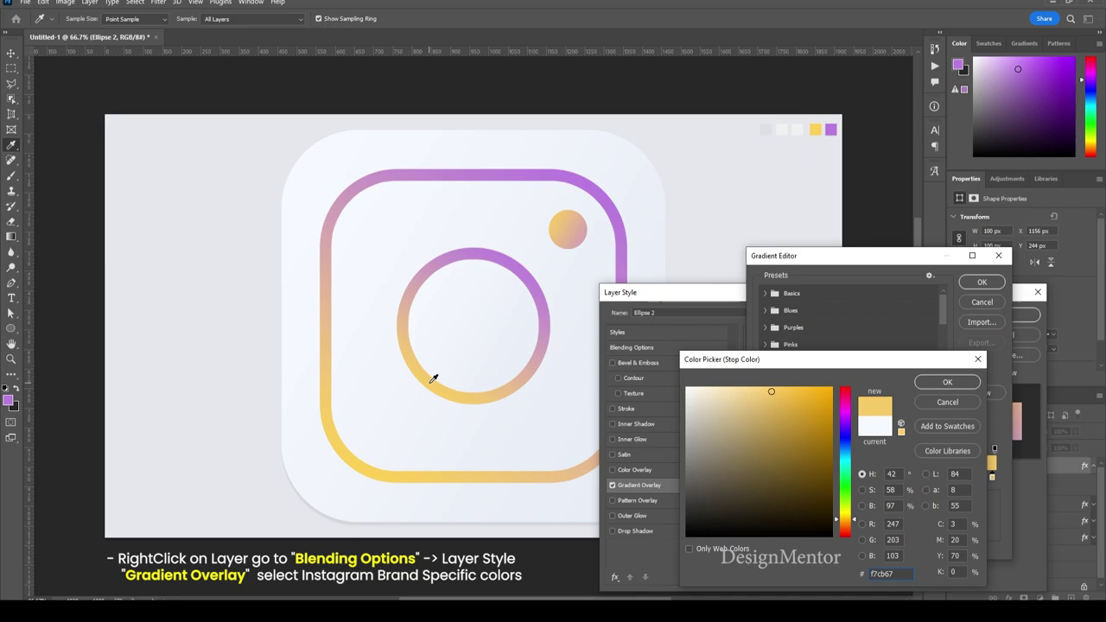
left_click(947, 382)
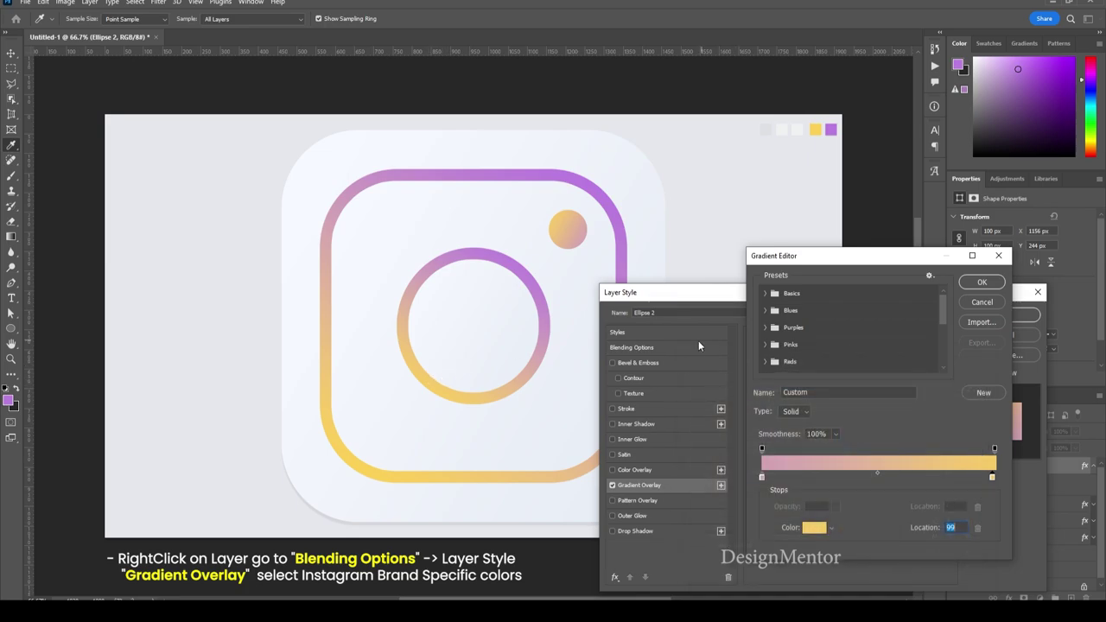
- Switch the left stop to purple from the ring's top and set the gradient angle to 60°
left_click(761, 476)
left_click(815, 527)
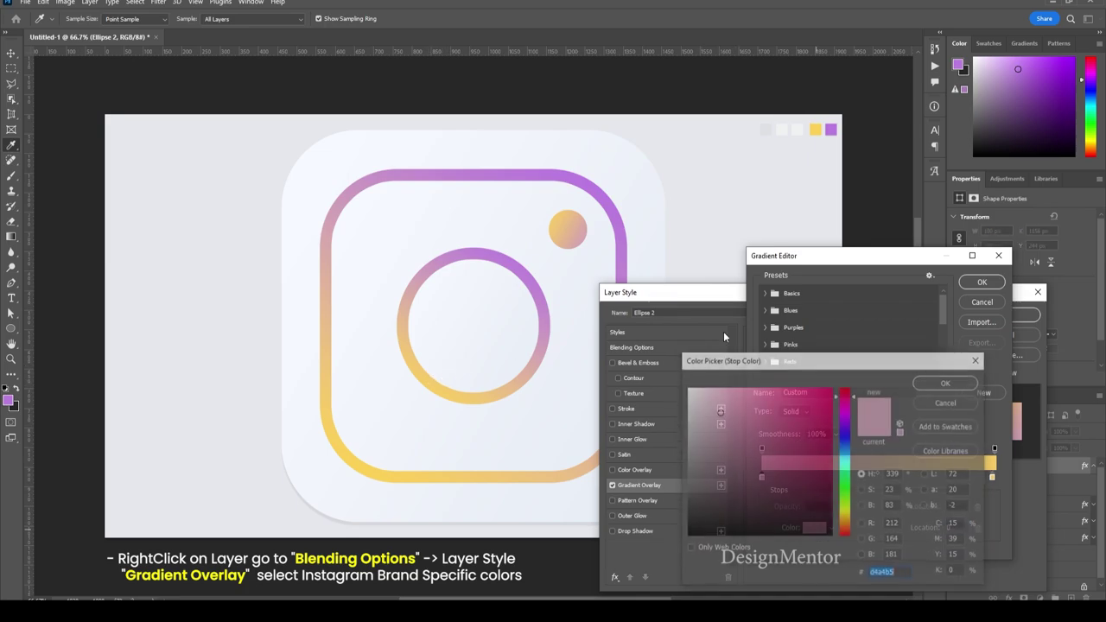
left_click(602, 189)
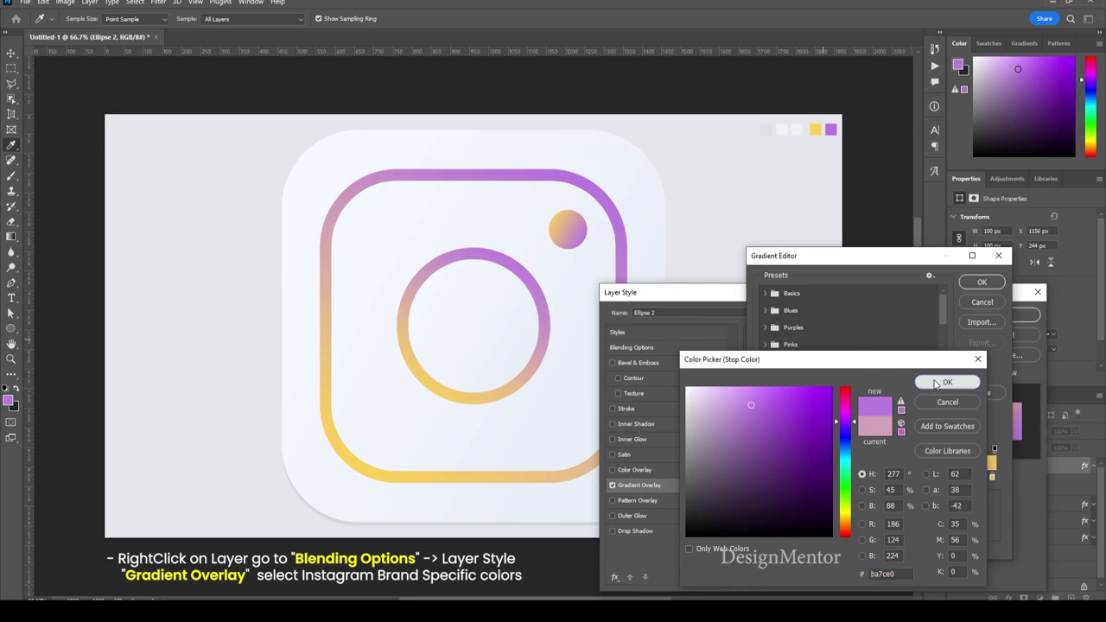
left_click(948, 382)
left_click(981, 283)
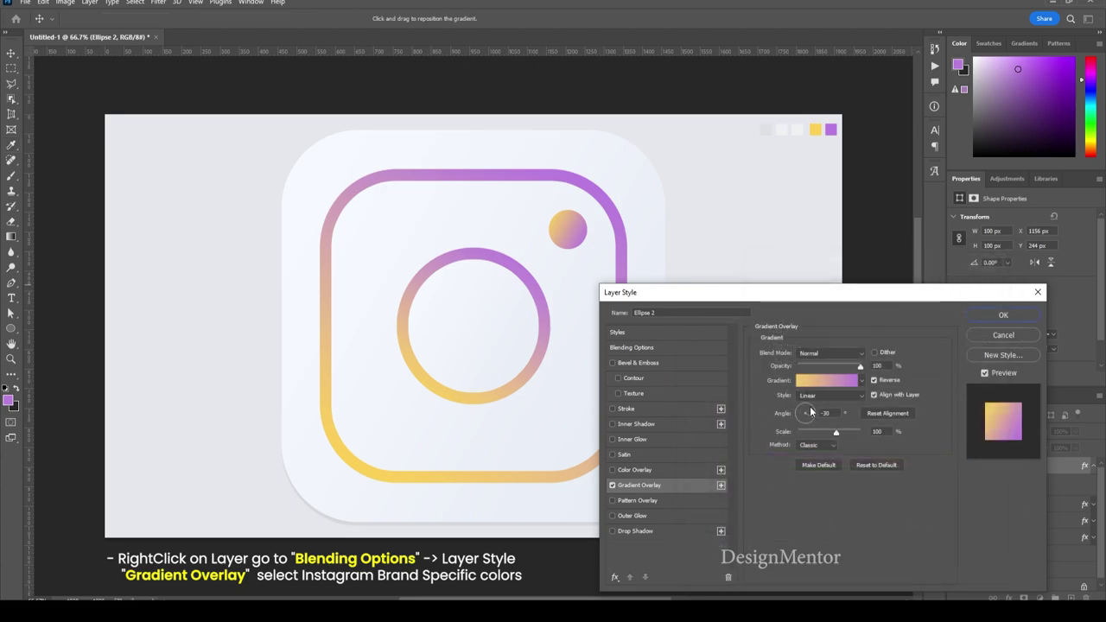
left_click_drag(809, 417, 812, 410)
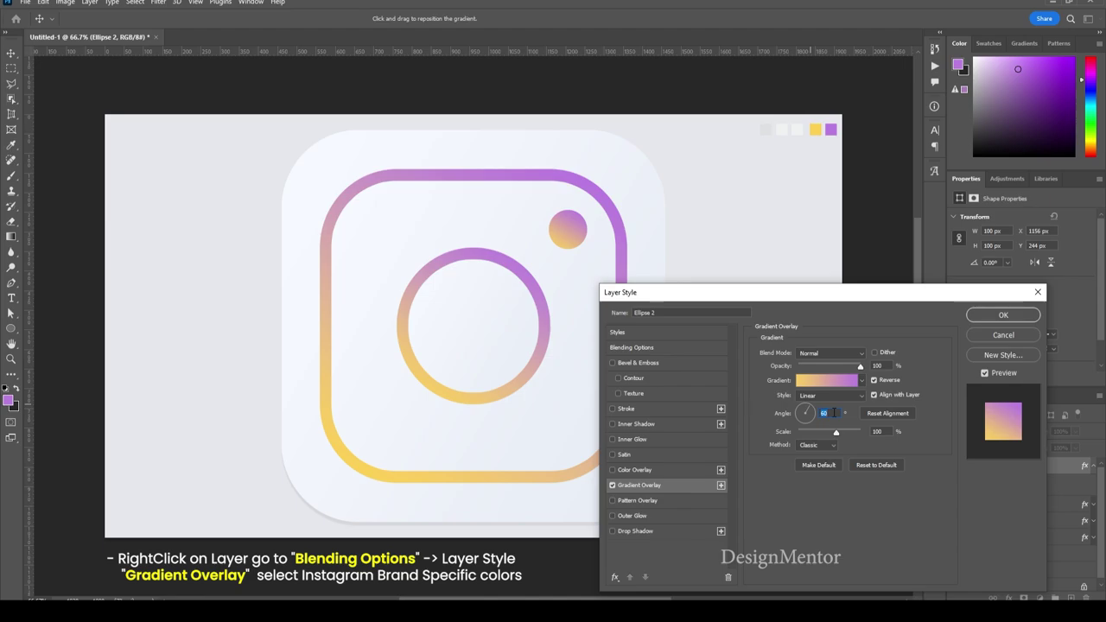
- Change the right stop to ring pink (#d9abab) for a purple-to-pink overlay, and apply it
left_click(835, 382)
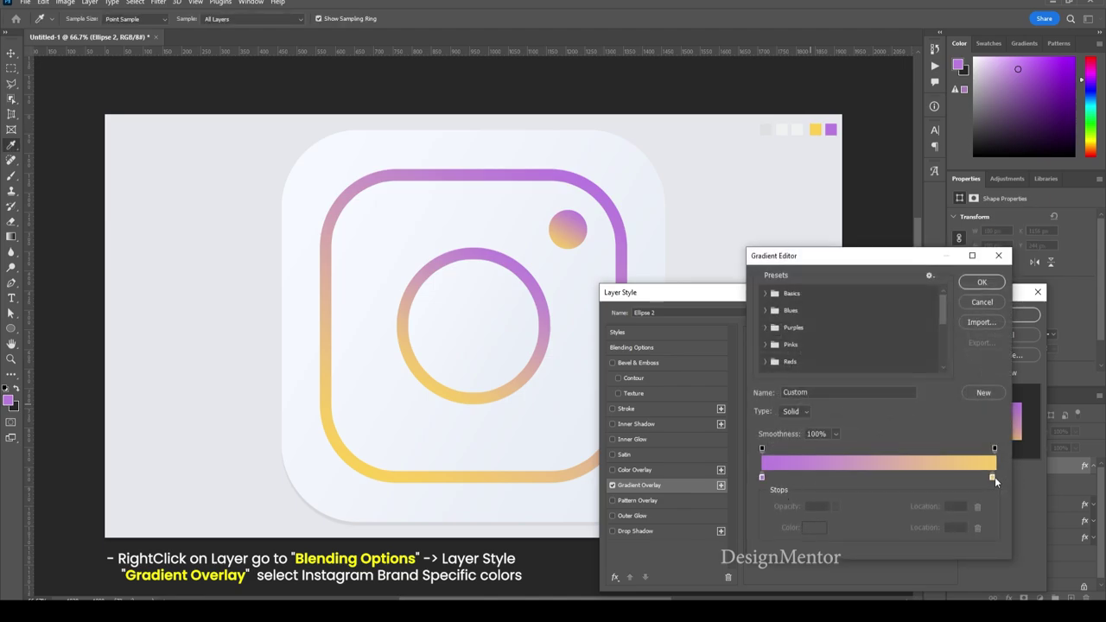
left_click(992, 477)
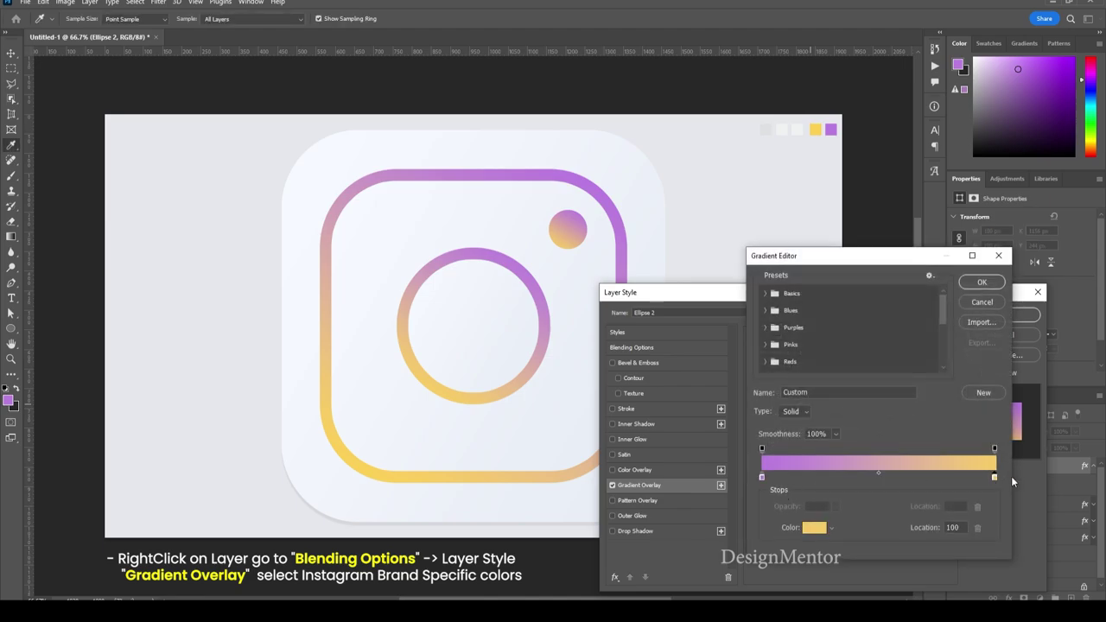
left_click(816, 528)
left_click(413, 285)
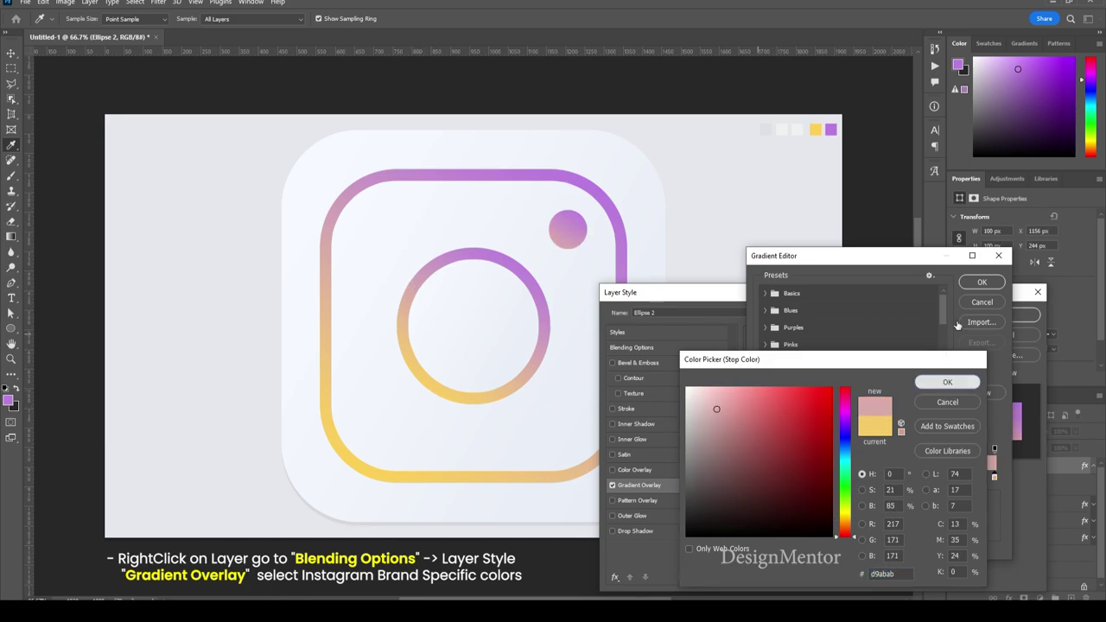
left_click(940, 383)
left_click(979, 283)
left_click(1007, 313)
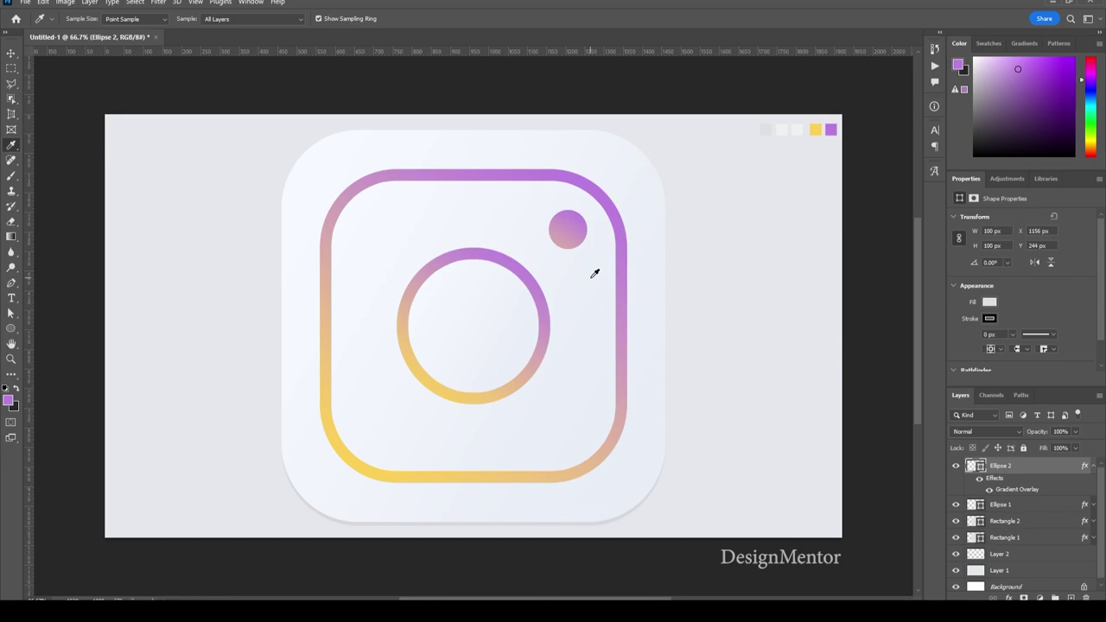
- Move the gradient dot down-left to X 1142, Y 269 px, then deselect layers and collapse its effects
key("v")
left_click_drag(576, 237, 565, 241)
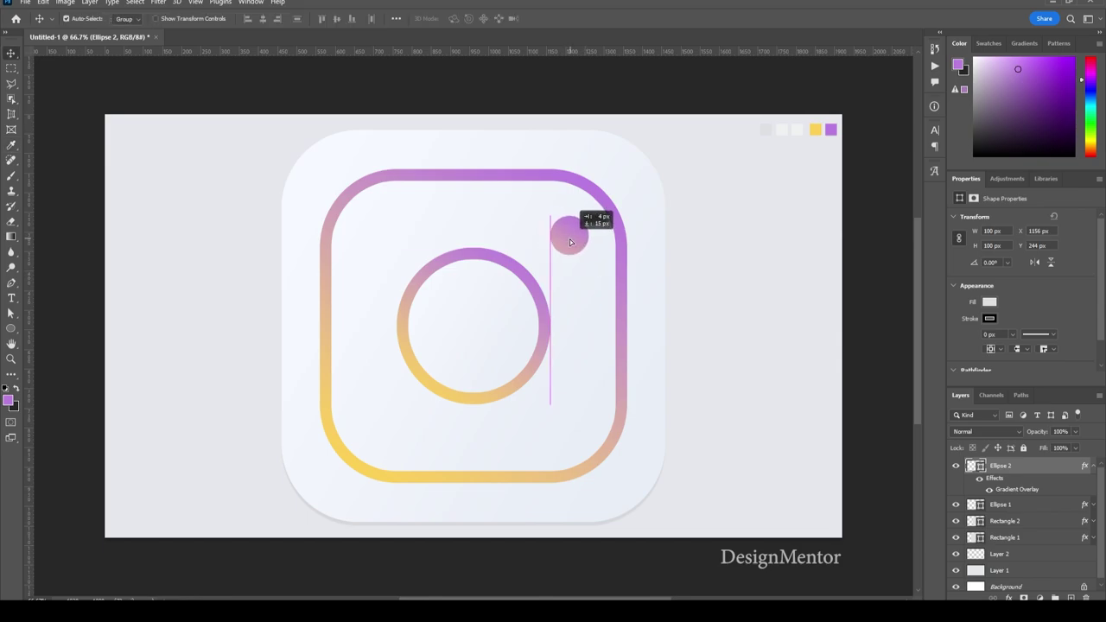
left_click_drag(566, 241, 566, 241)
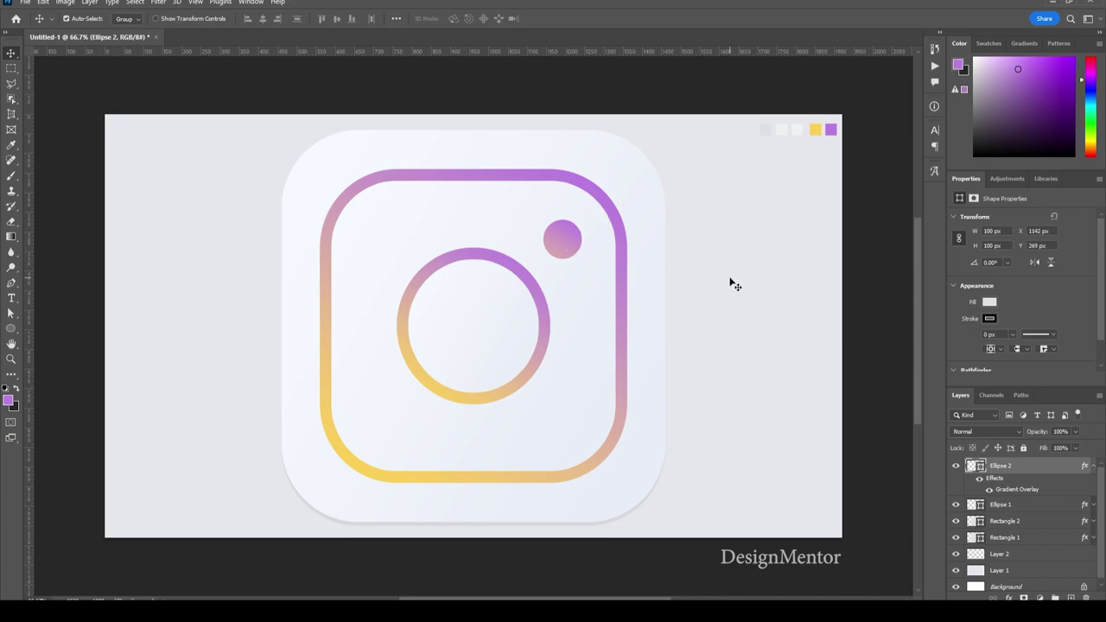
left_click(730, 284)
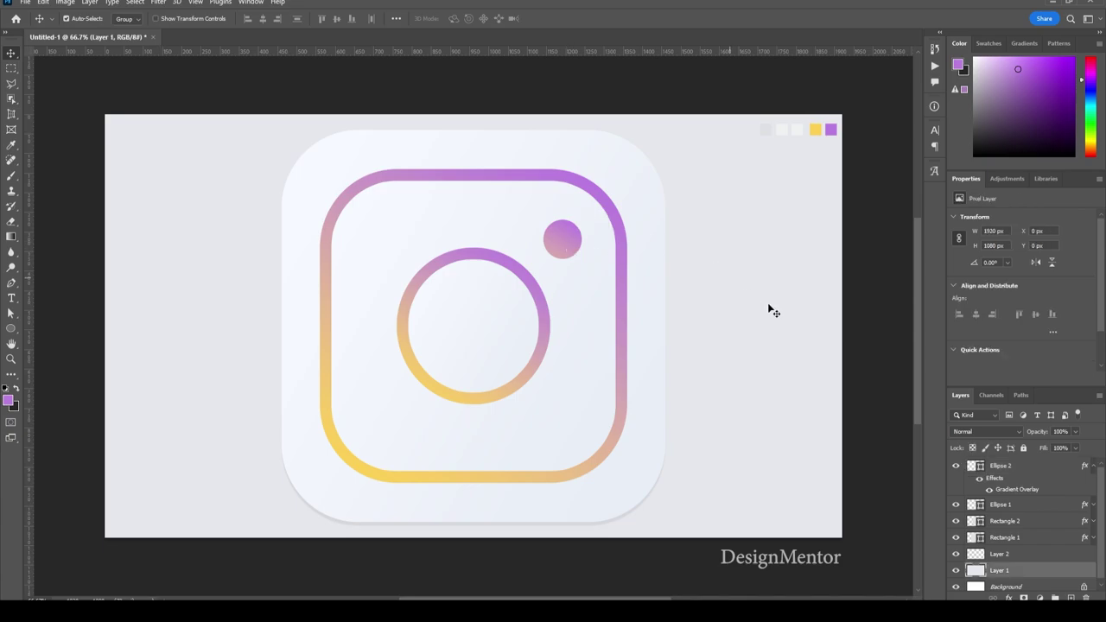
left_click(886, 350)
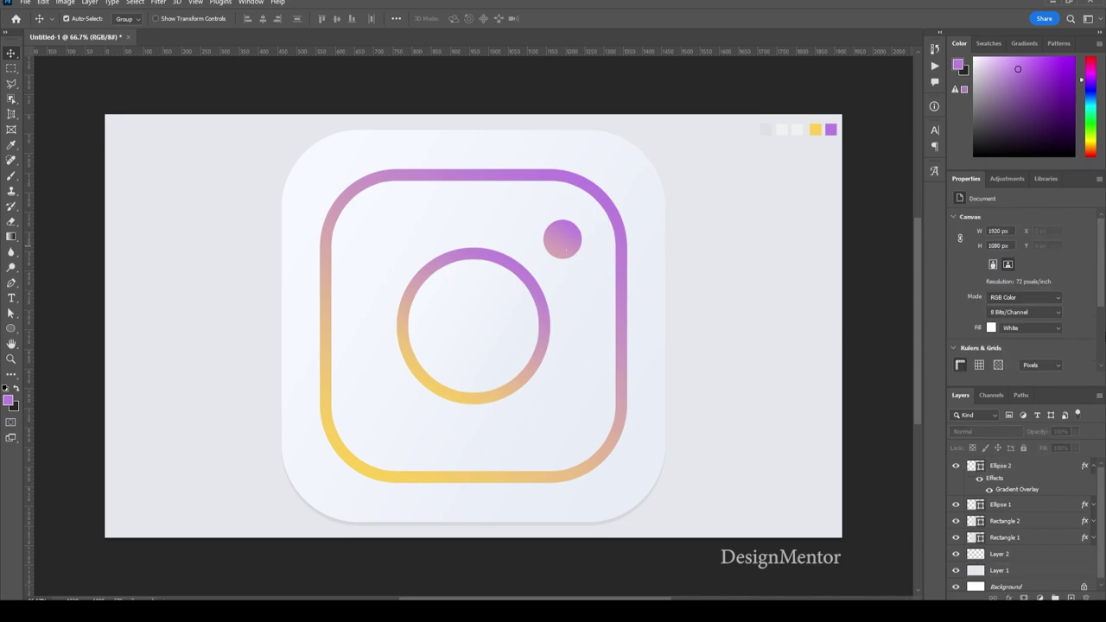
left_click(1094, 466)
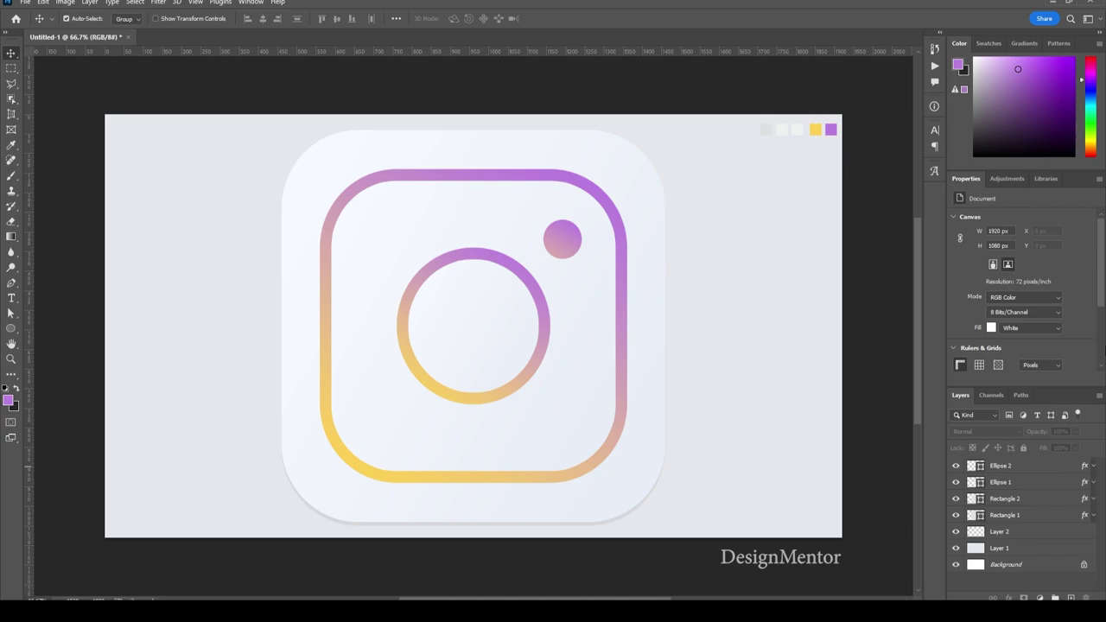